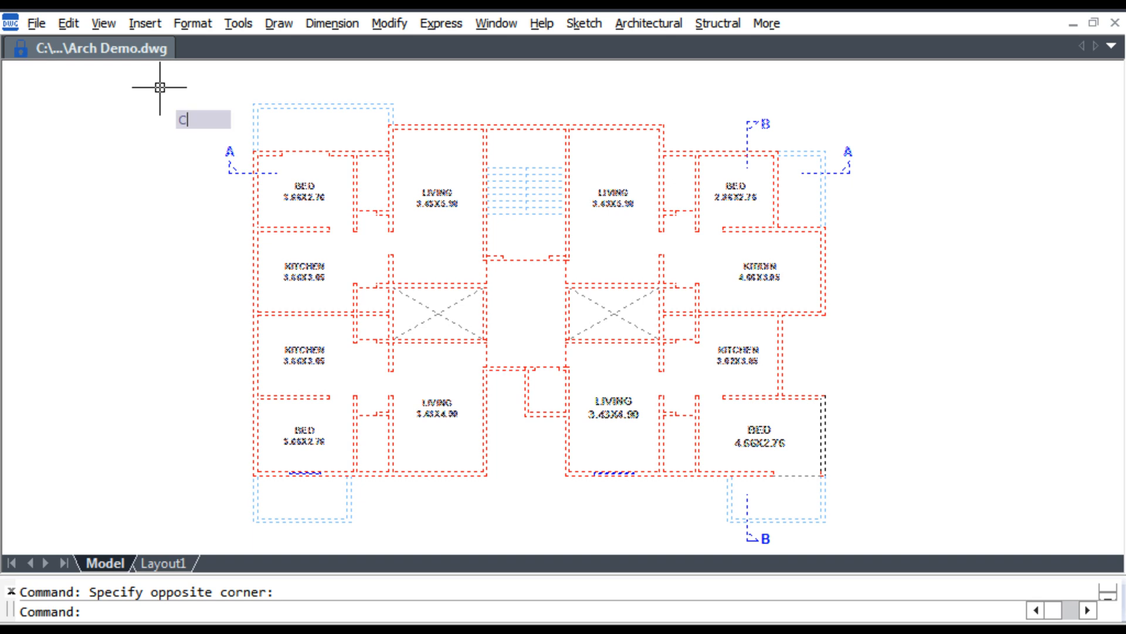
Step: Copy the selected floor plan and place the duplicate to the right of the original
scroll(227, 197, down, 2)
click(227, 197)
click(753, 231)
middle_drag(863, 270, 333, 293)
key(Escape)
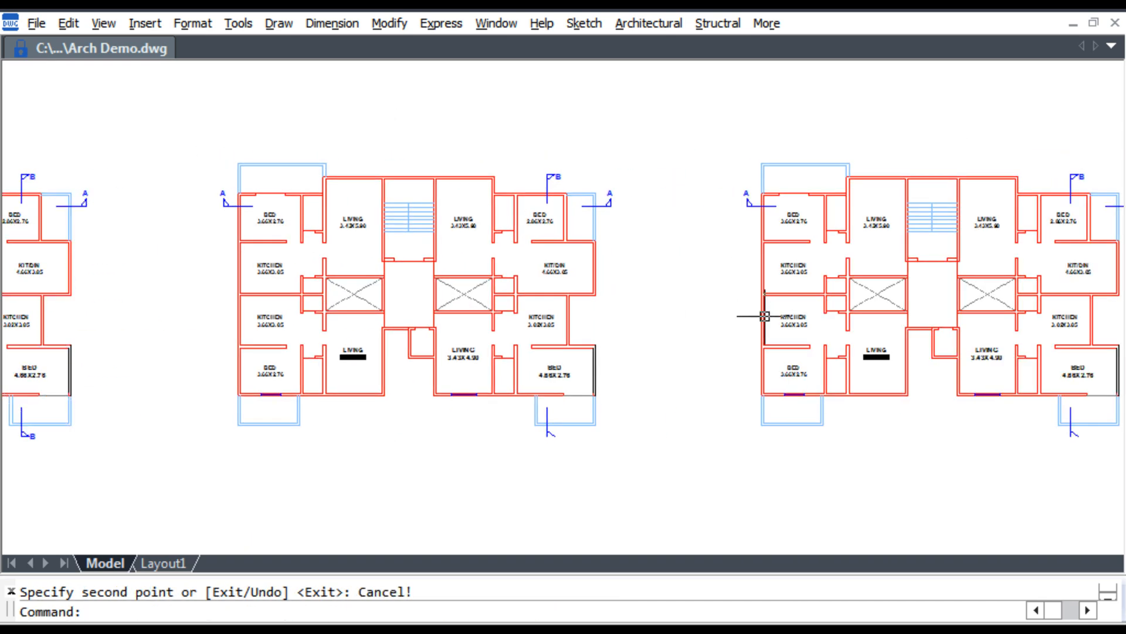
Step: Erase the stair tread lines from the central stair room of the copied plan
scroll(249, 202, up, 3)
middle_drag(658, 314, 657, 275)
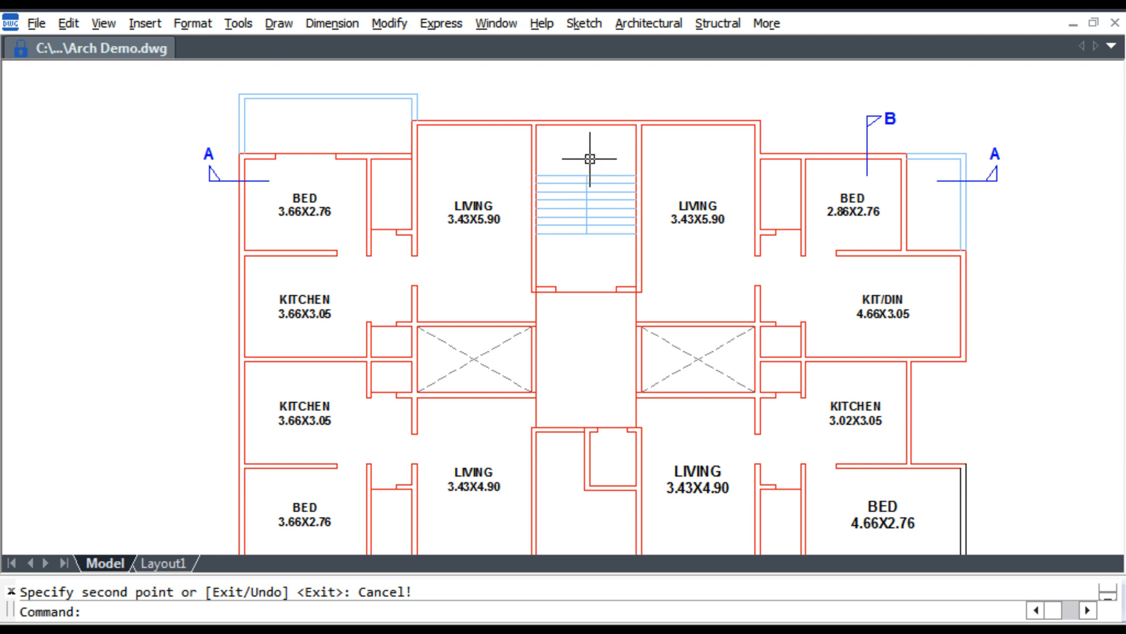
click(608, 245)
click(549, 160)
text(E)
key(Return)
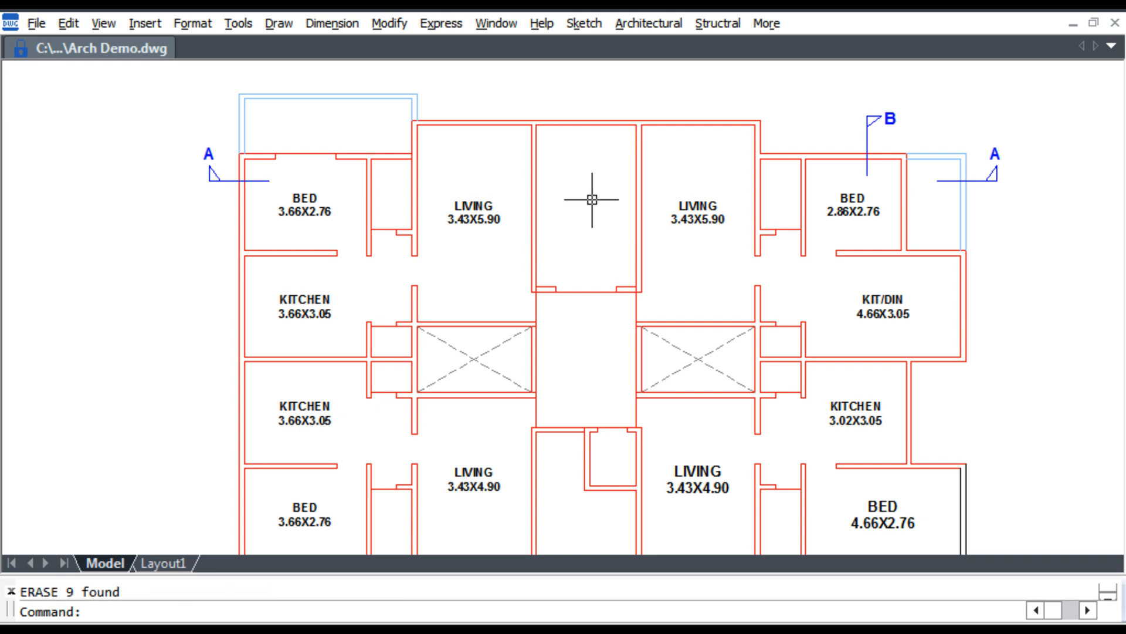
Step: Insert a HALL room label with its dimensions in the emptied stair room
click(583, 23)
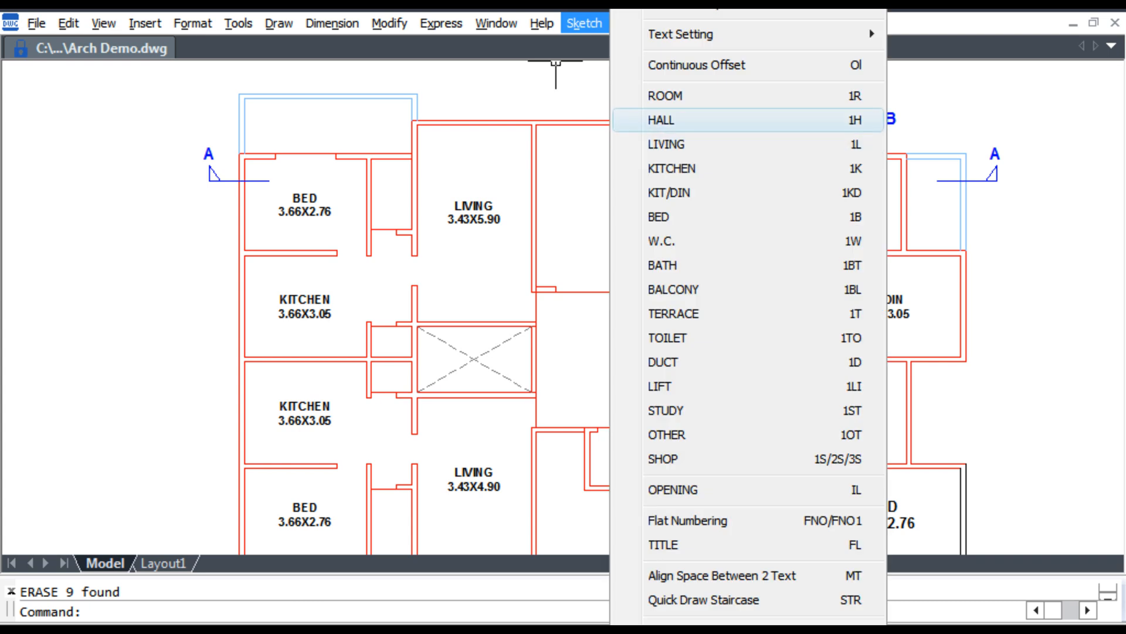
click(661, 120)
click(592, 194)
key(Escape)
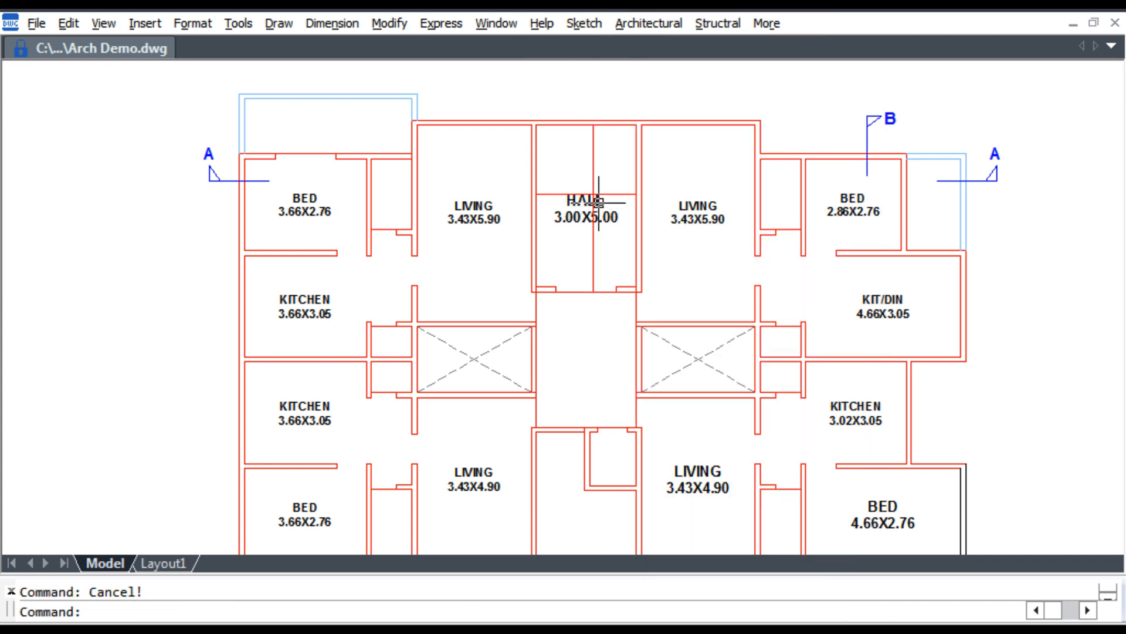
Step: Change the HALL label's name to STAIR, keeping its dimension line
double_click(585, 210)
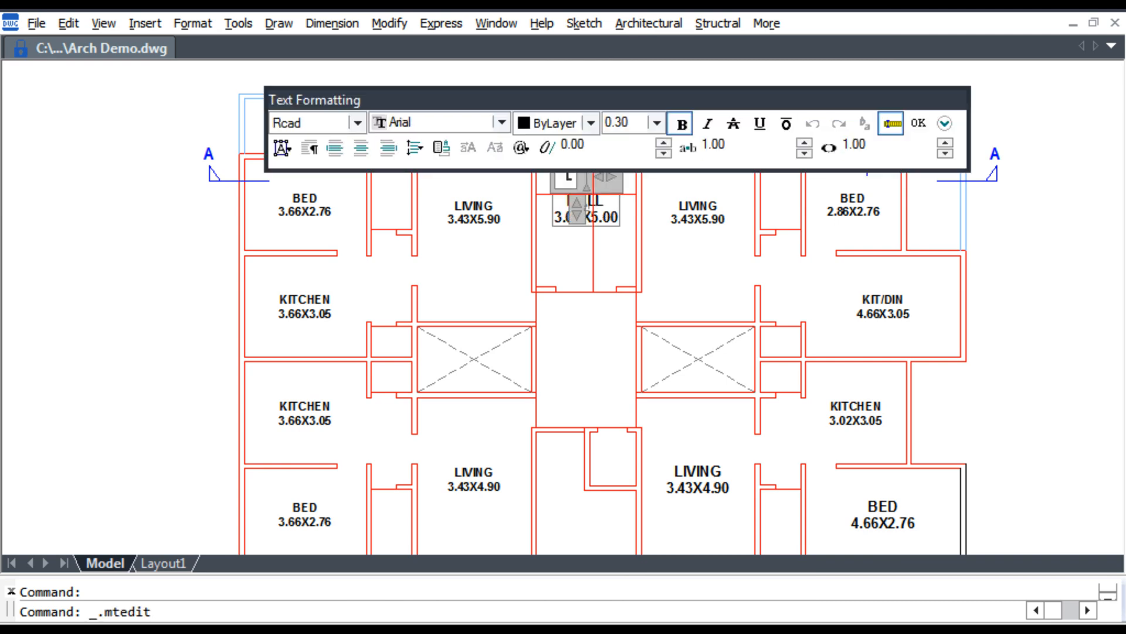
double_click(587, 202)
text(stAIR)
click(603, 301)
key(Escape)
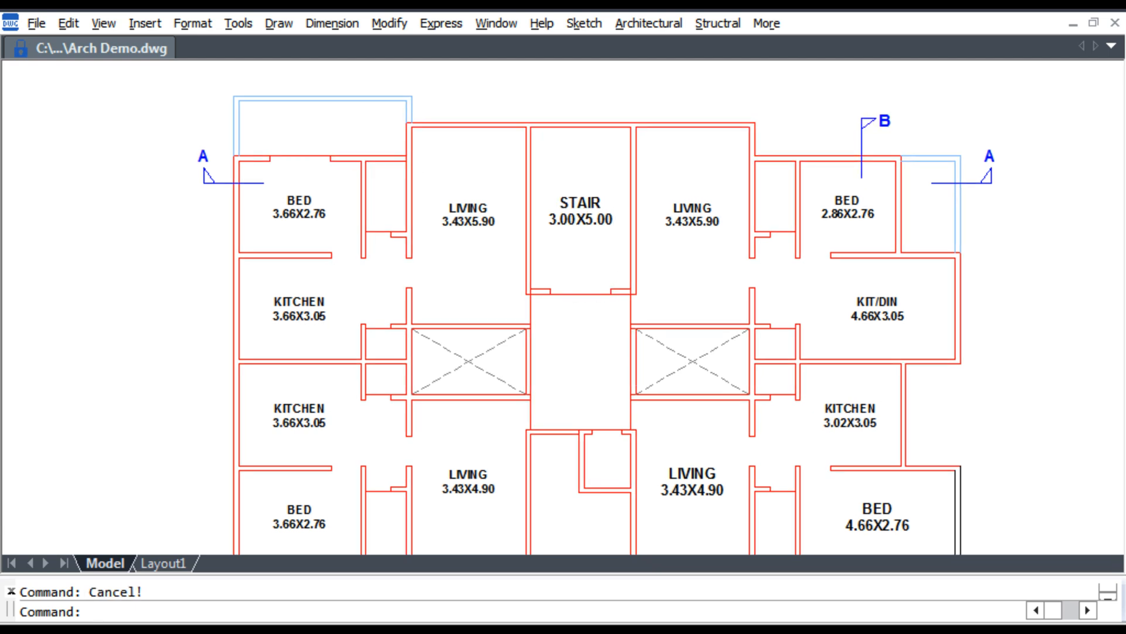
Step: Explode the room labels in the upper part of the plan, from the bedrooms down to the upper kitchens
text(explode)
key(Return)
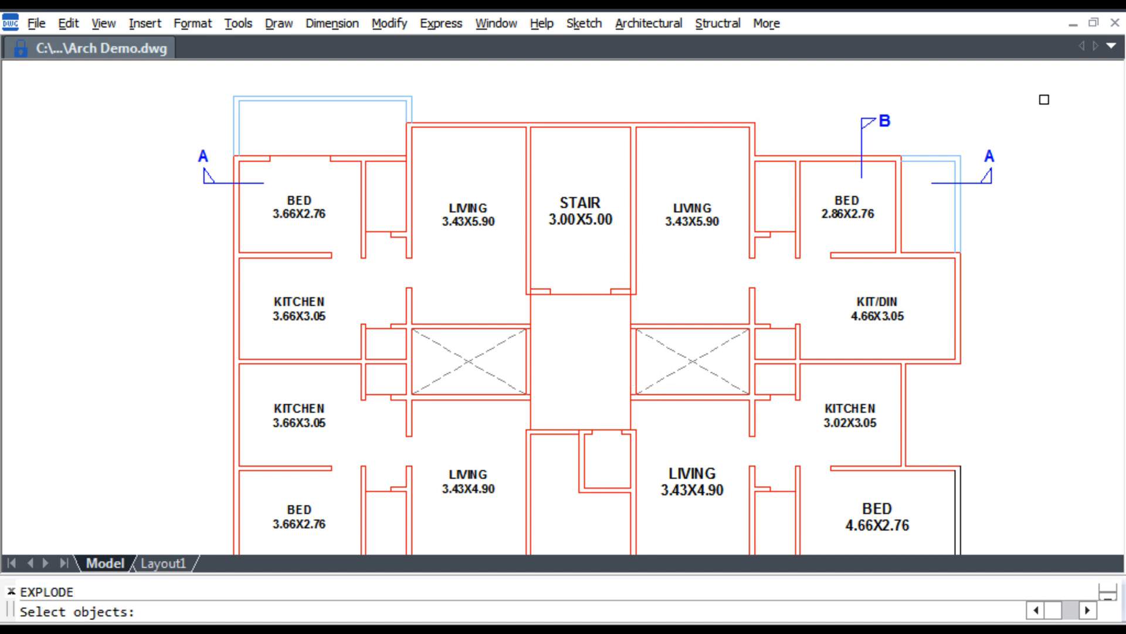
click(1073, 87)
click(140, 371)
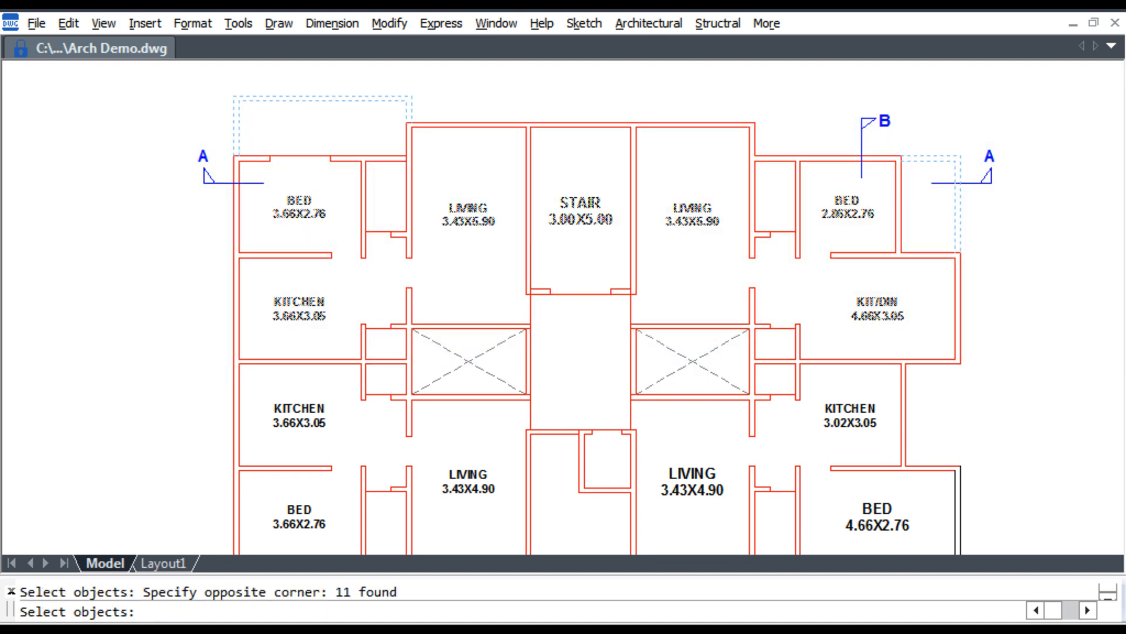
key(Return)
middle_drag(636, 276, 638, 485)
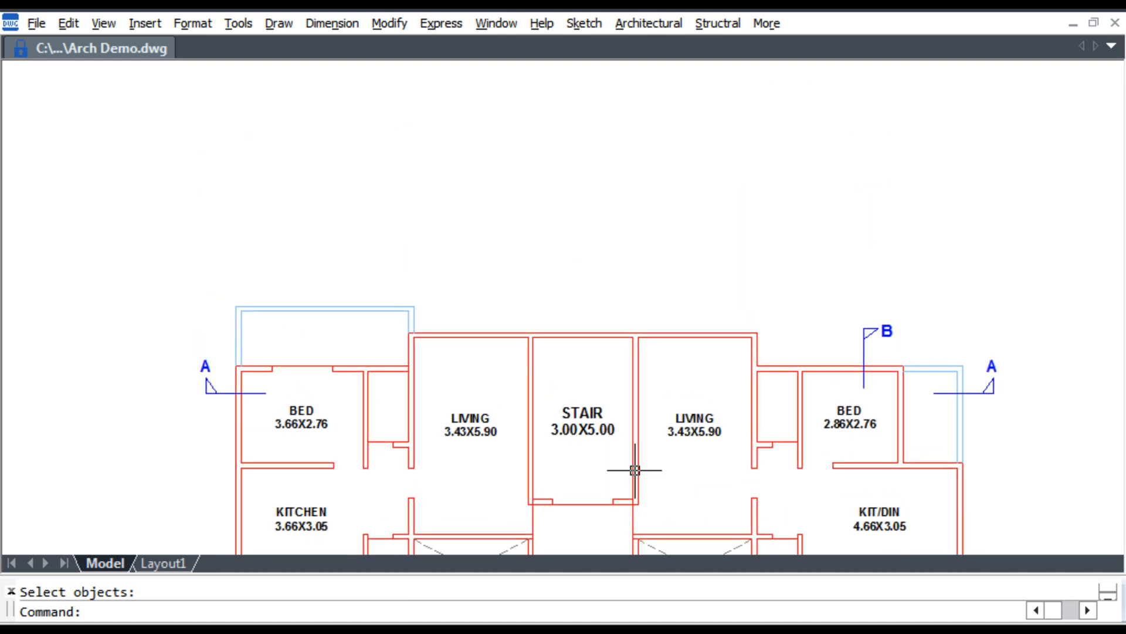
click(649, 23)
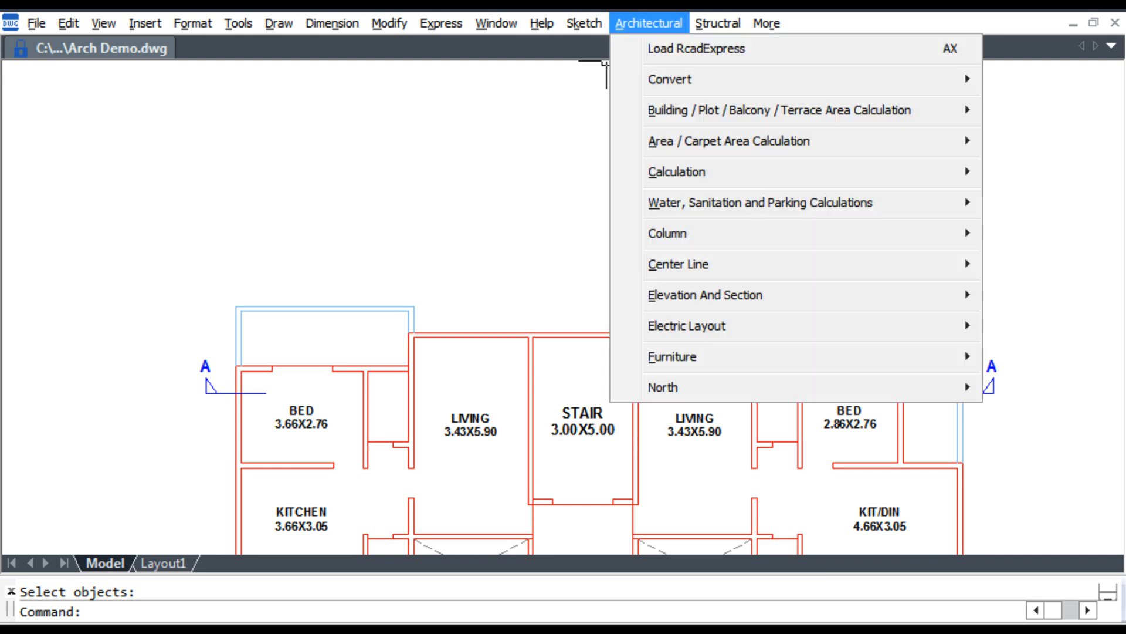
mouse_move(704, 295)
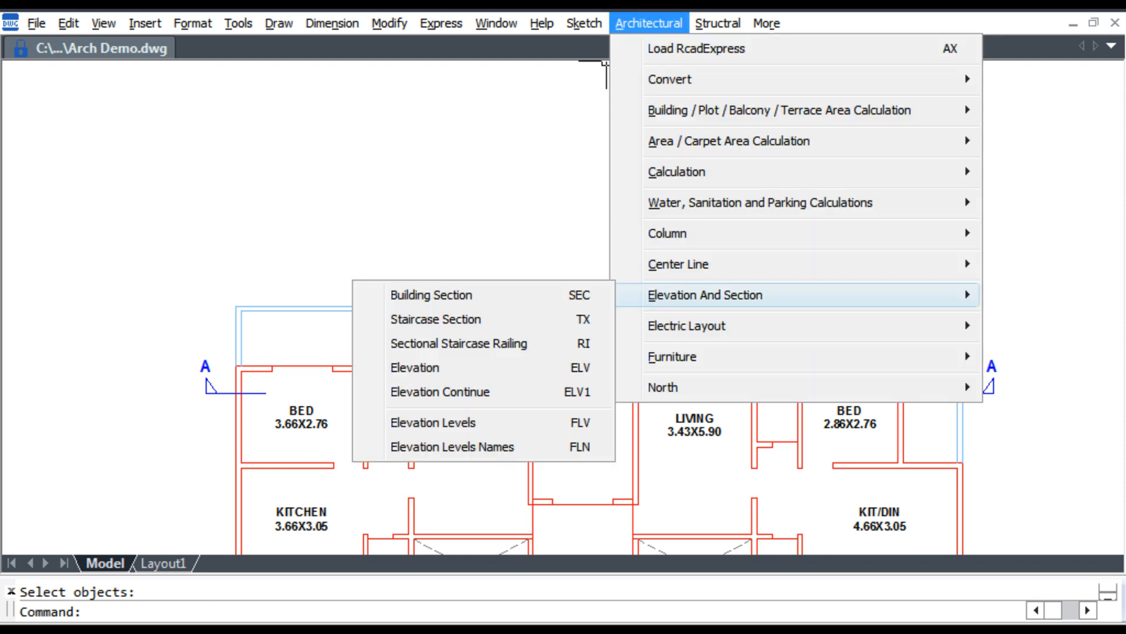
click(434, 294)
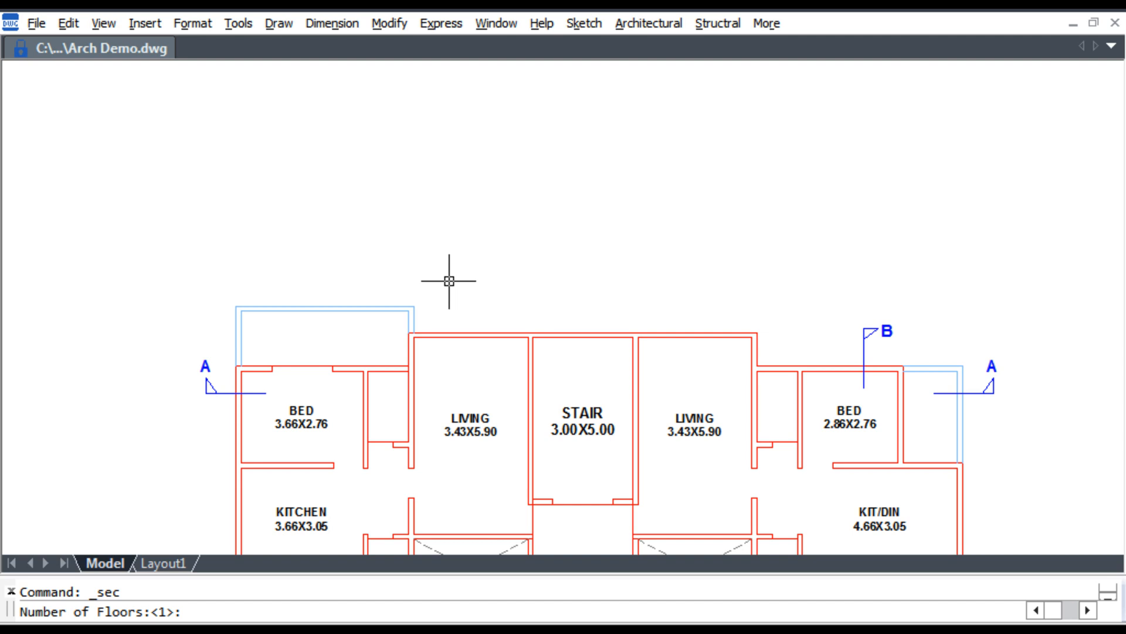
key(Return)
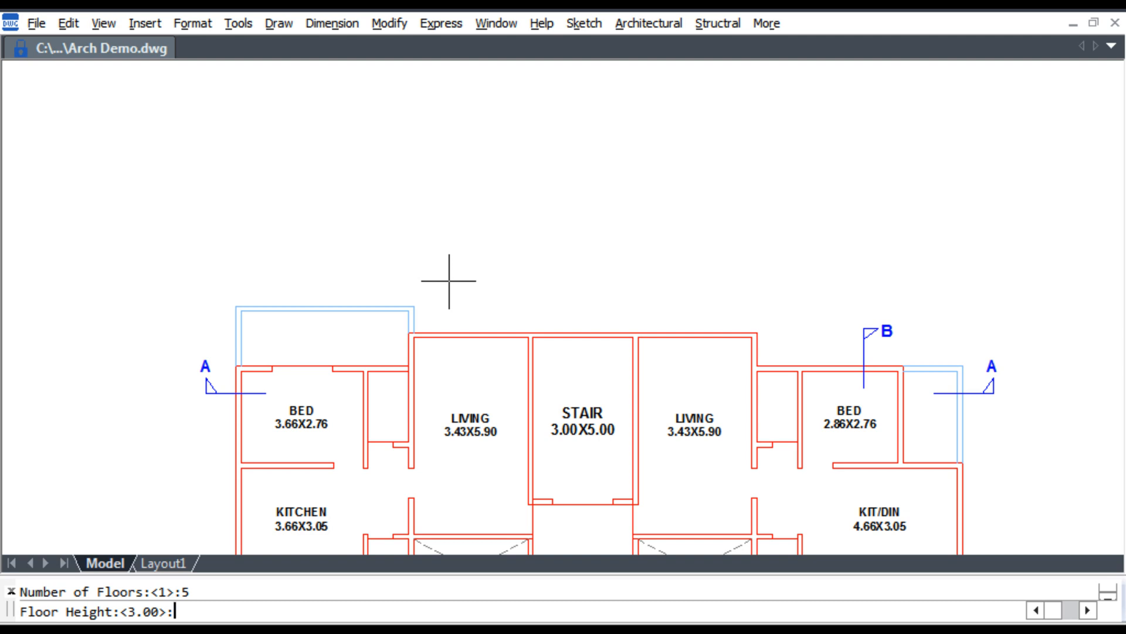
key(Return)
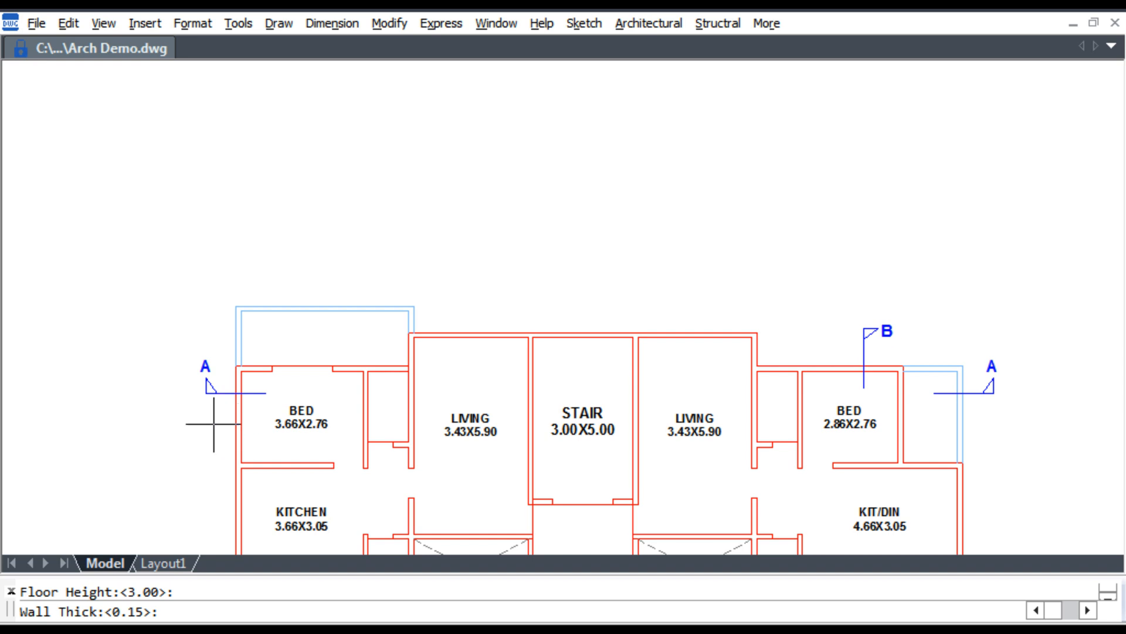
key(Return)
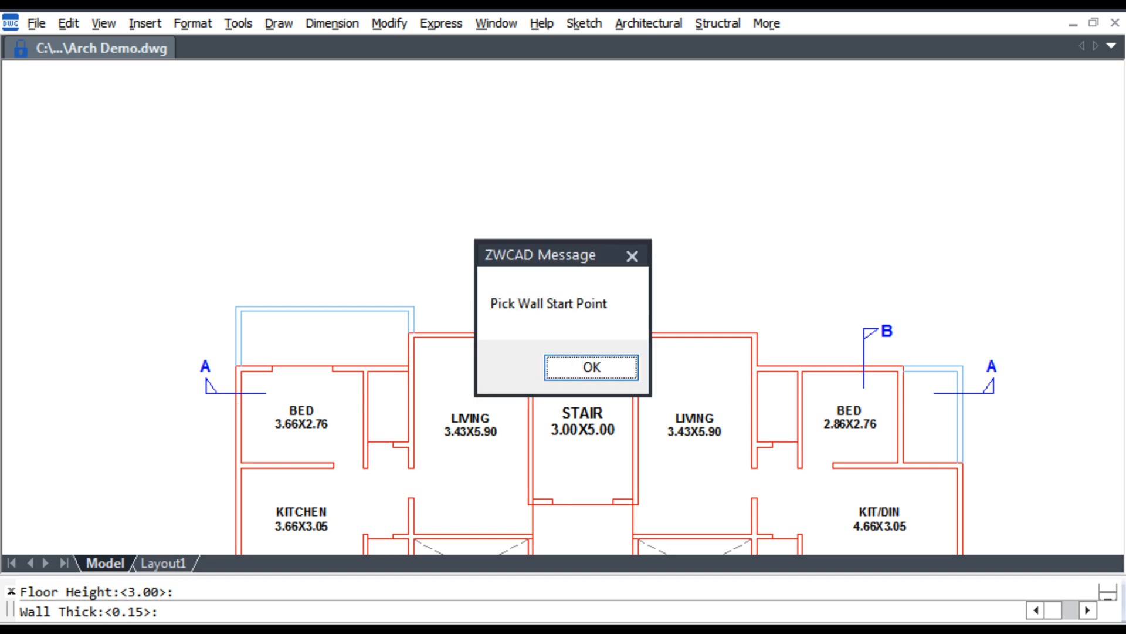
key(Return)
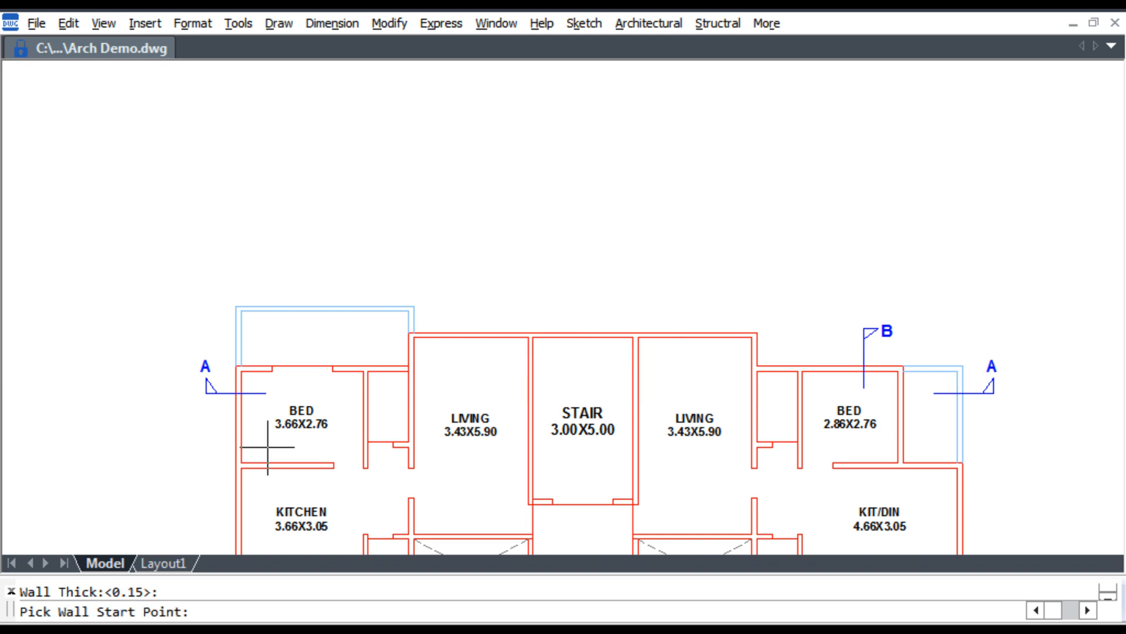
click(229, 435)
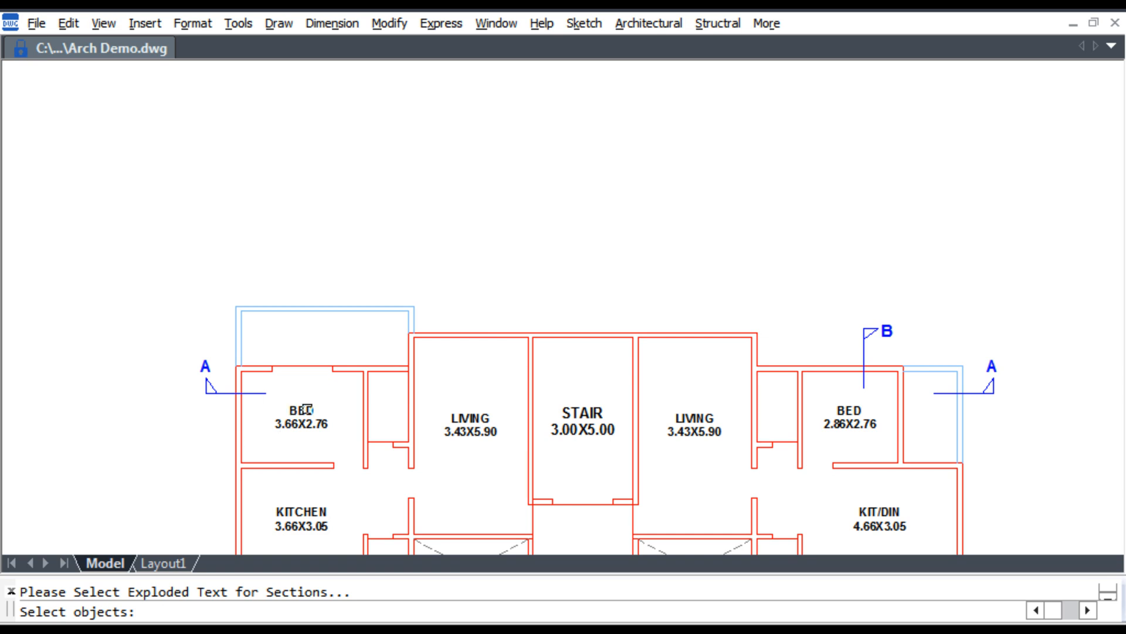
click(306, 409)
click(315, 424)
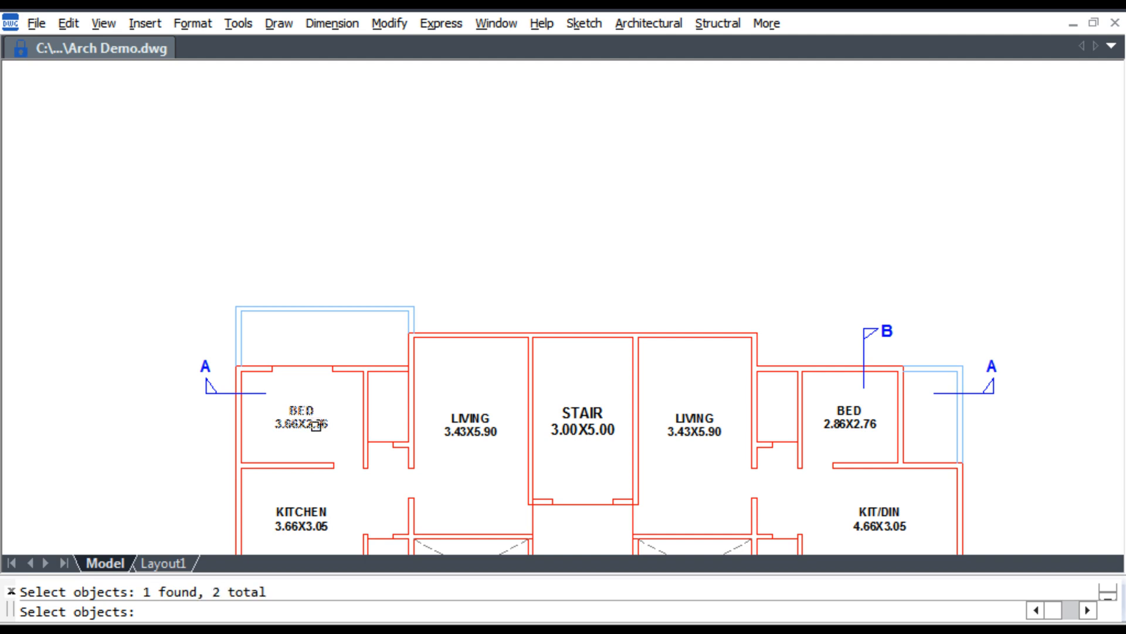
click(458, 420)
click(467, 431)
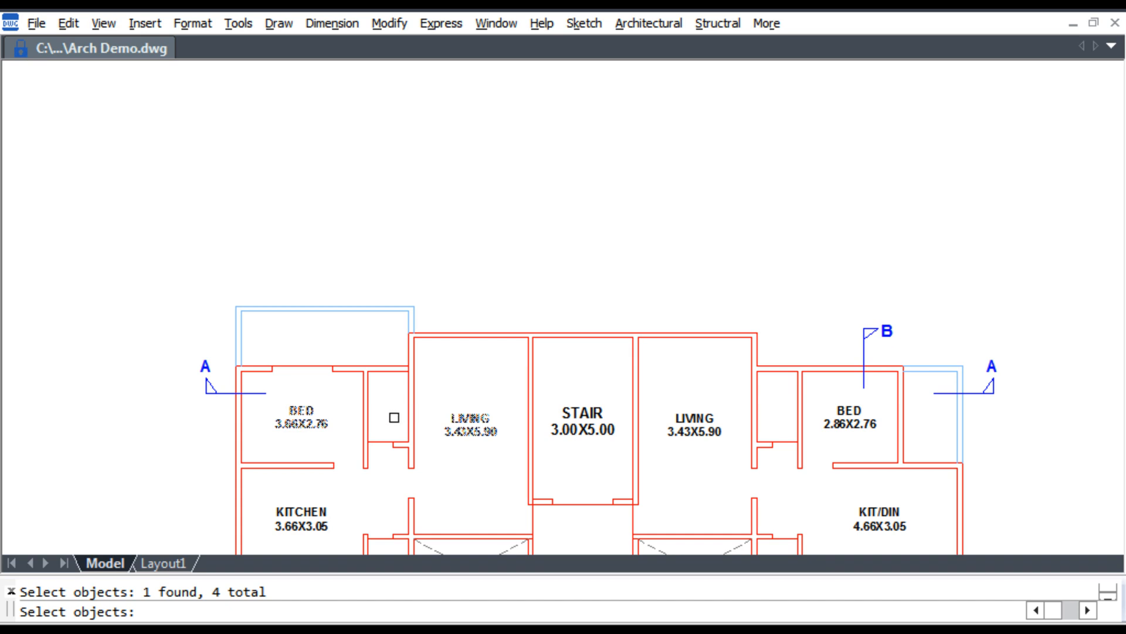
key(Escape)
key(Escape)
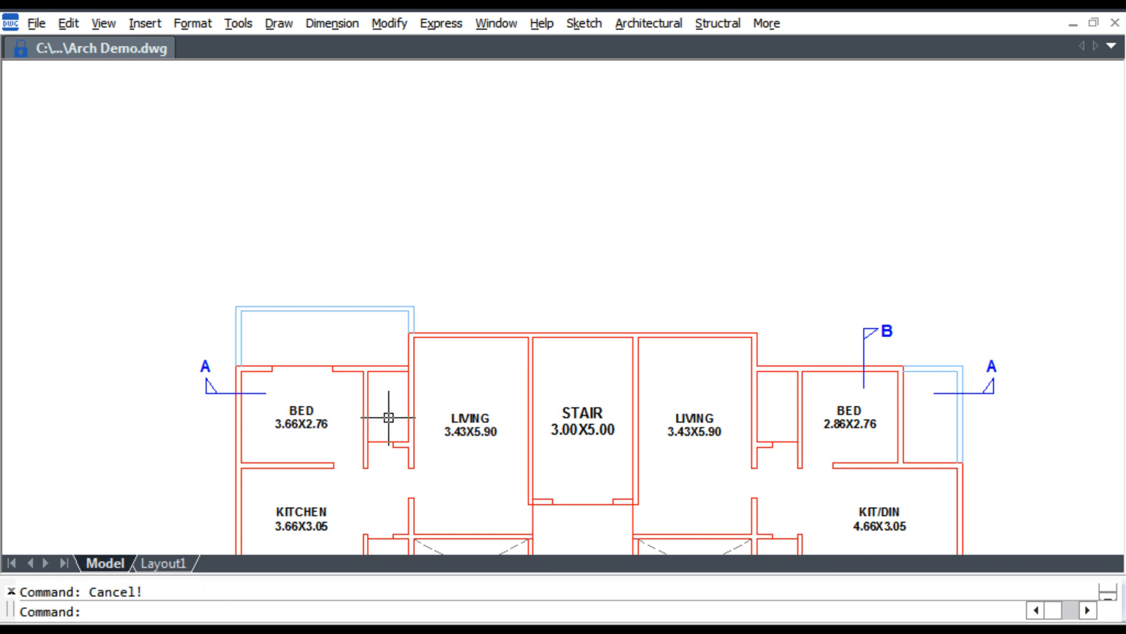
Step: Insert BATH room labels in the two small rooms beside the upper living rooms
click(584, 23)
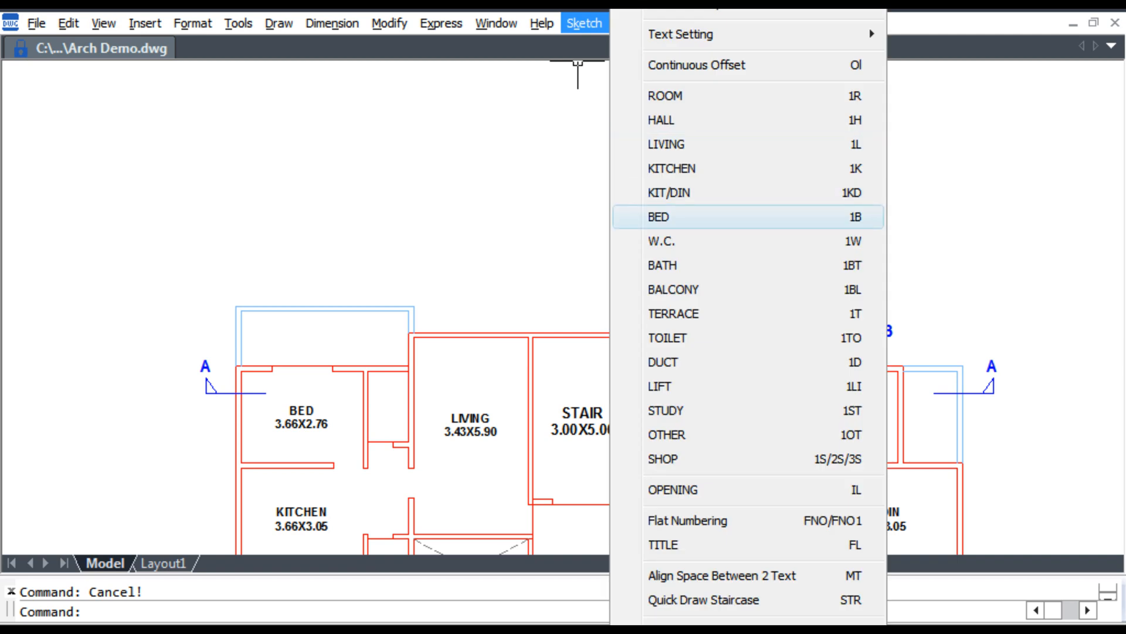
click(662, 265)
click(388, 411)
click(786, 390)
text(sc)
key(space)
click(769, 422)
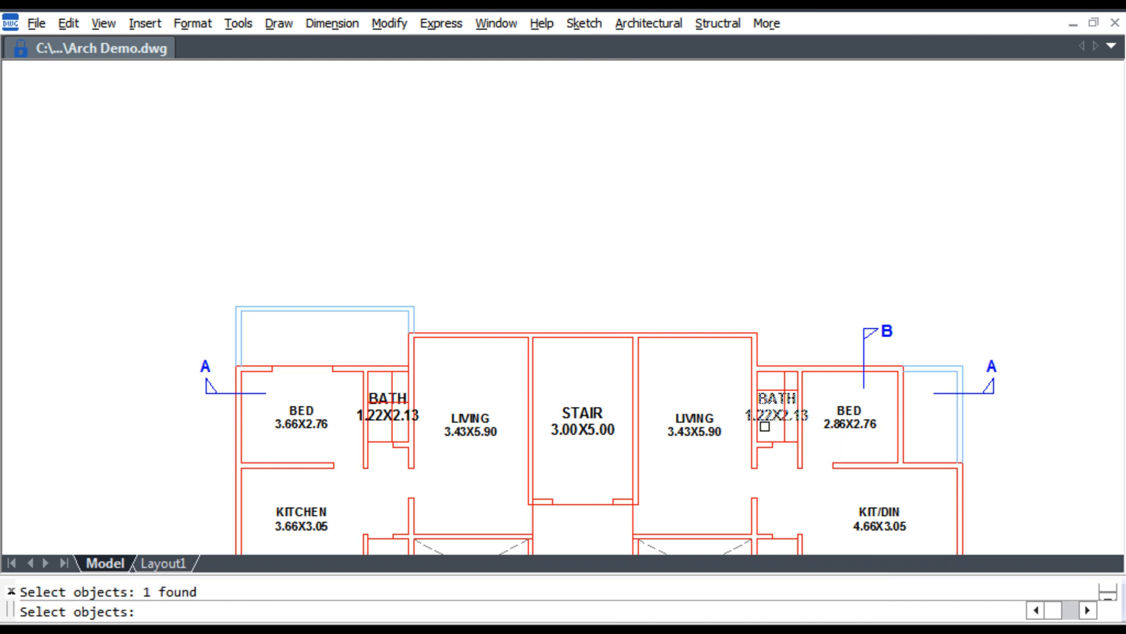
click(376, 406)
key(Escape)
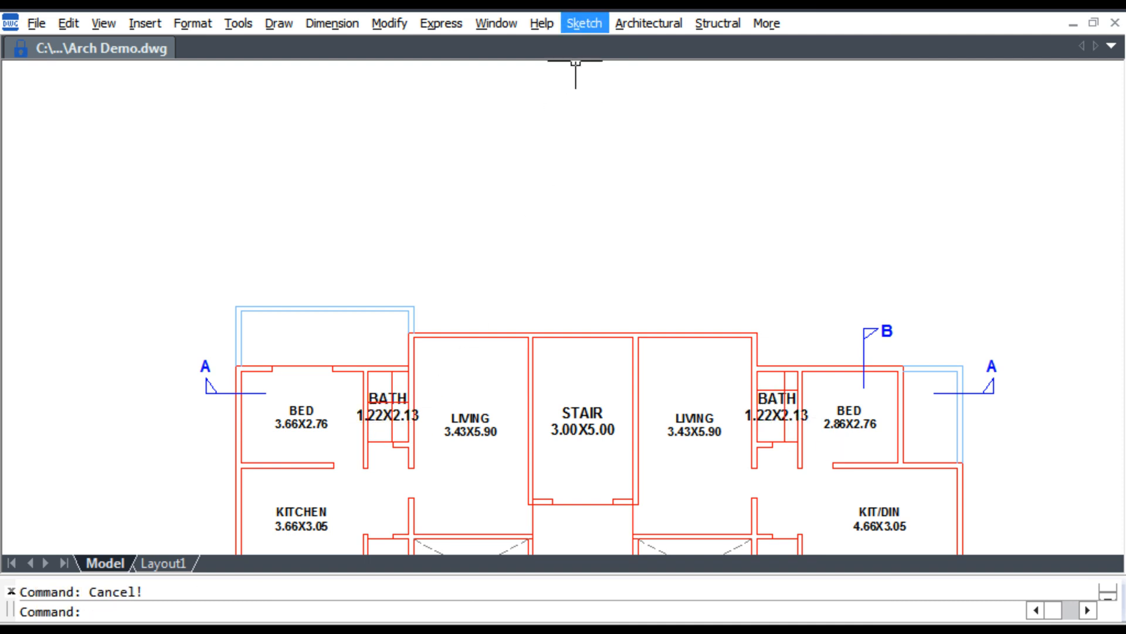
Step: Start a Building Section with 5 floors, 3.00 floor height and 0.15 wall thickness, beginning at the left bedroom's outer wall face
click(648, 22)
mouse_move(705, 295)
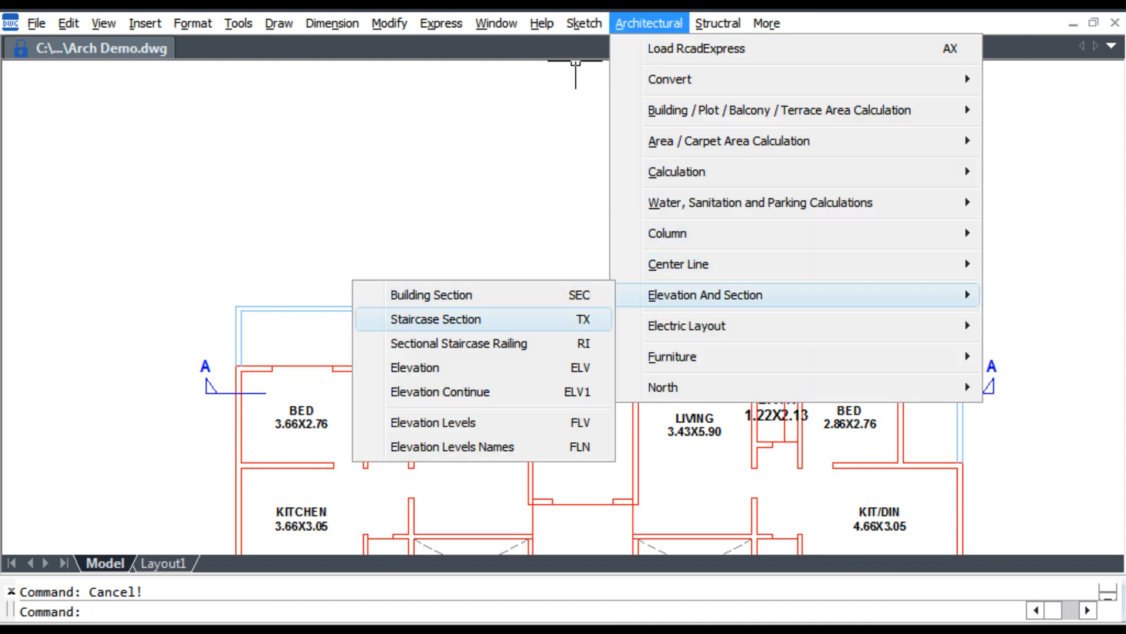
click(432, 295)
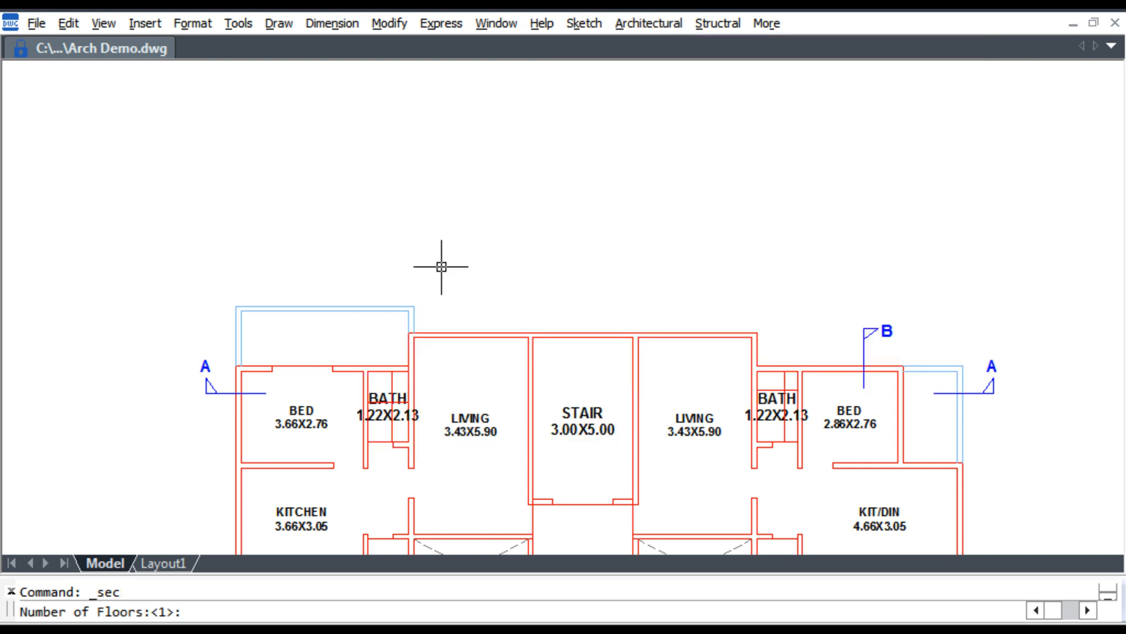
text(5)
key(Return)
key(Return)
key(Return)
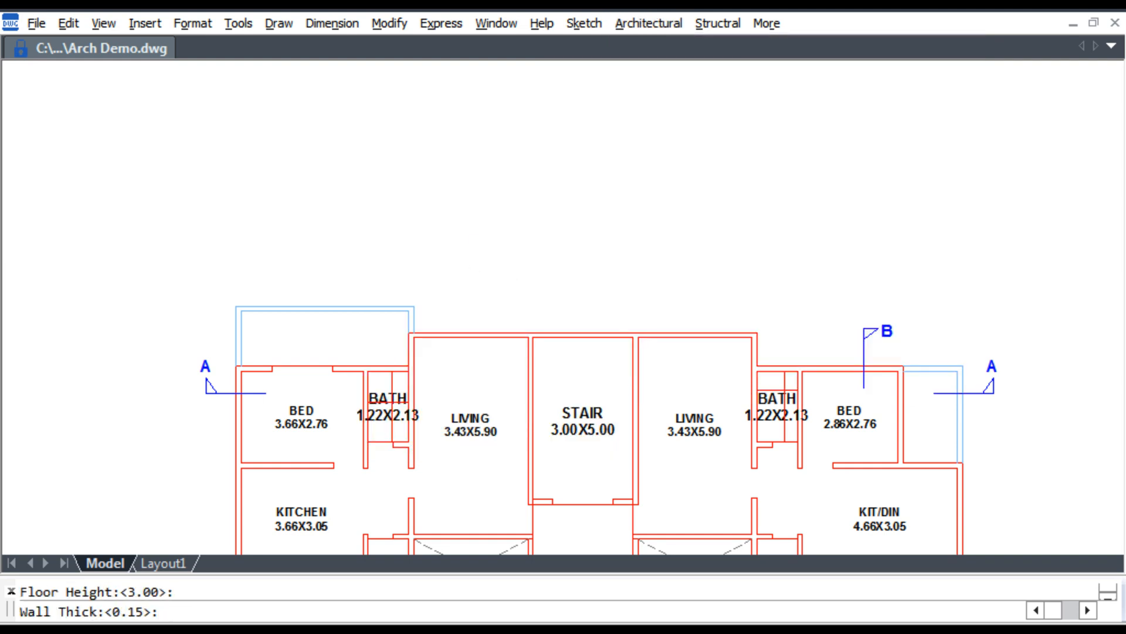
key(Return)
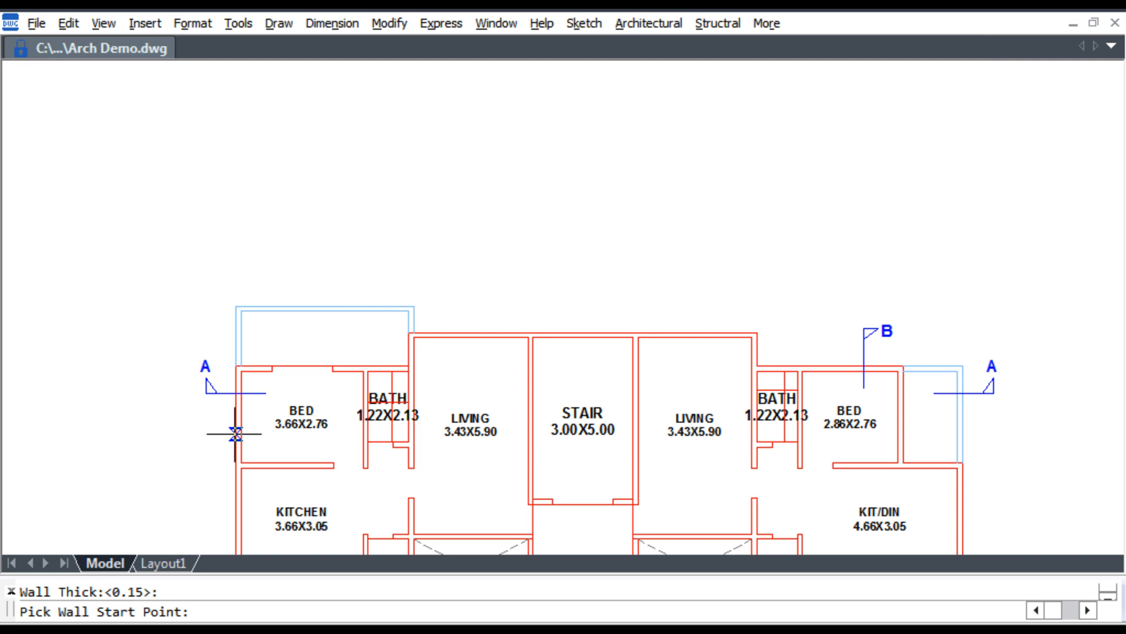
click(235, 433)
Step: Select the name and dimension texts of the left BED, BATH and LIVING rooms and the STAIR for the section
click(312, 410)
click(322, 432)
click(381, 395)
click(388, 418)
click(488, 419)
click(487, 431)
click(582, 414)
click(583, 434)
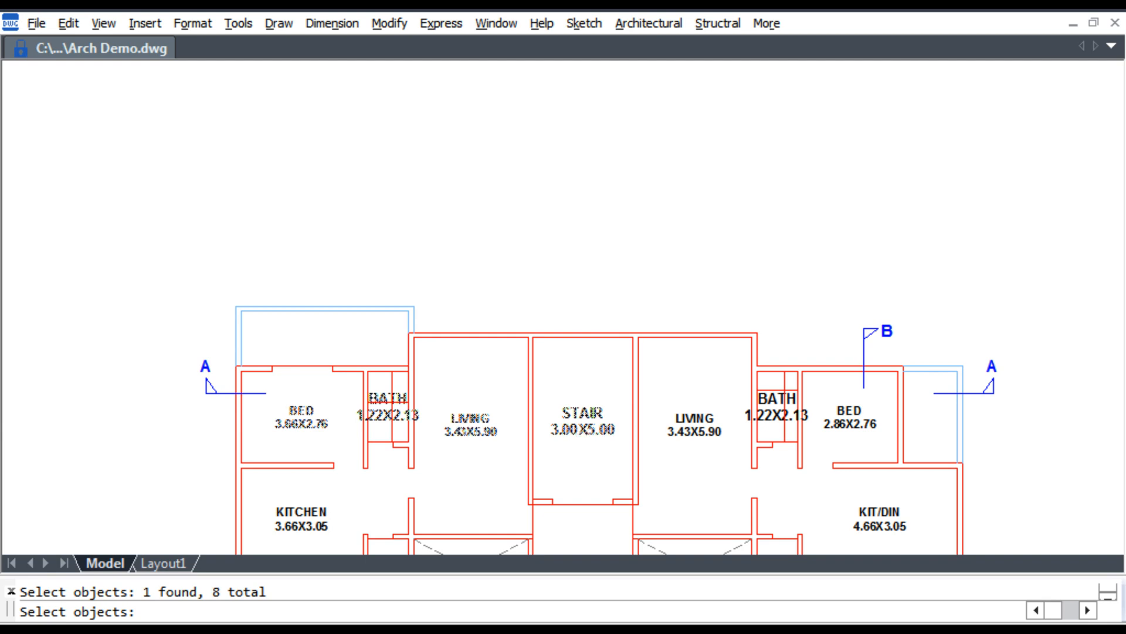
Step: Add the name and dimension texts of the right LIVING, BATH and BED rooms along section A-A and accept the selection
middle_drag(664, 473, 658, 261)
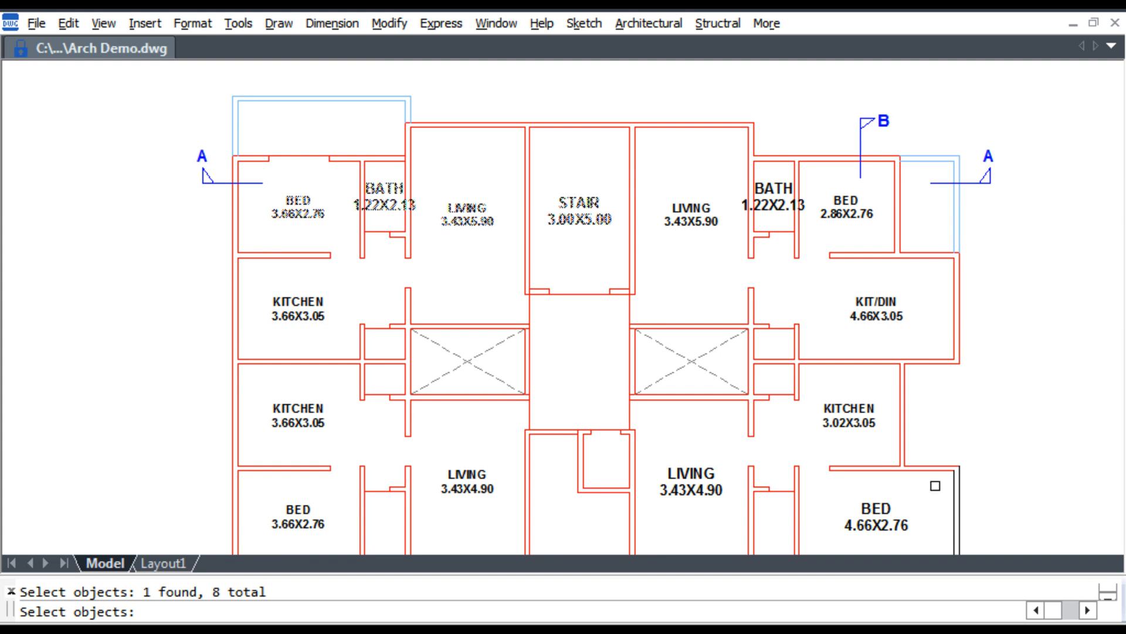
middle_drag(702, 170, 700, 440)
click(697, 476)
click(697, 489)
click(776, 456)
click(775, 475)
click(850, 470)
click(843, 485)
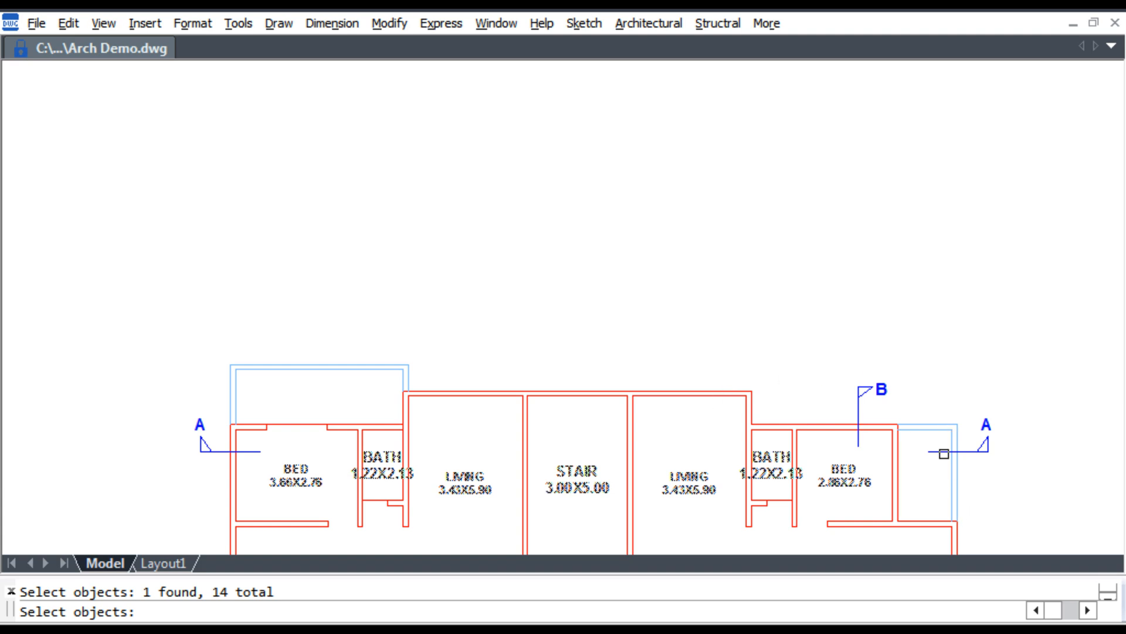
key(Return)
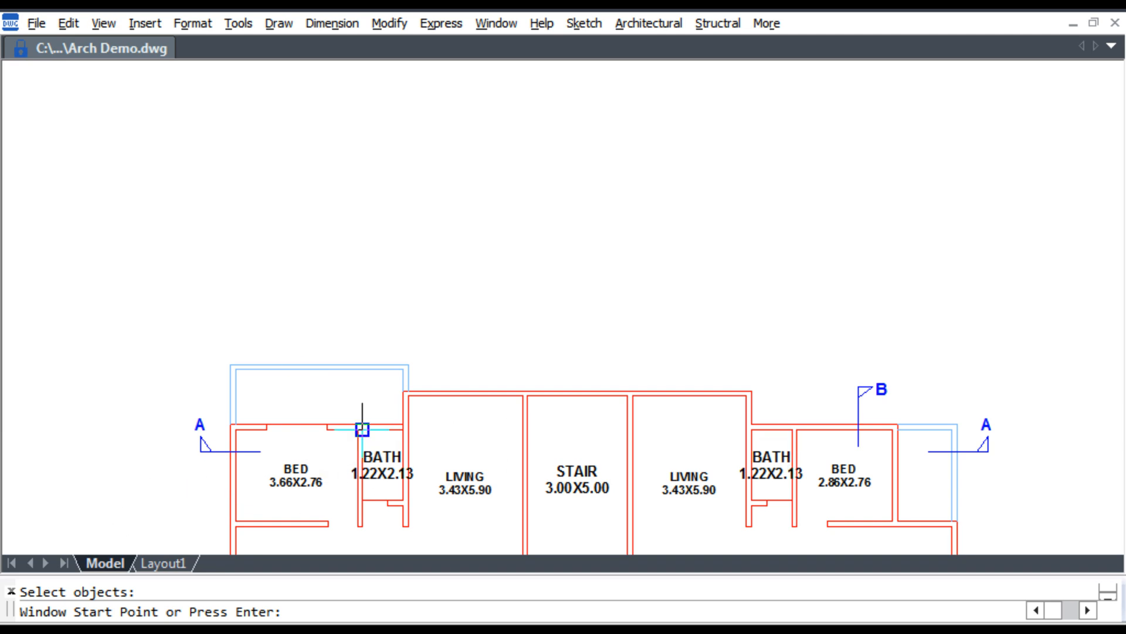
Step: Define the section windows on the upper walls of the left BATH and both LIVING rooms, and finish the window picks
scroll(365, 431, up, 2)
click(380, 428)
click(403, 428)
click(478, 383)
click(535, 384)
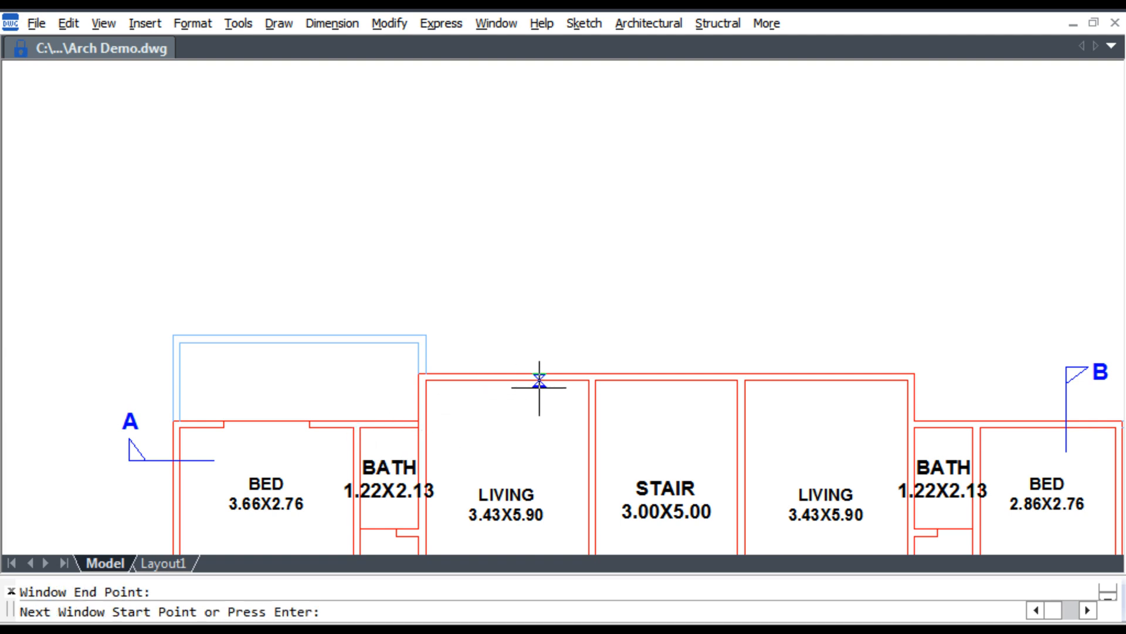
click(808, 385)
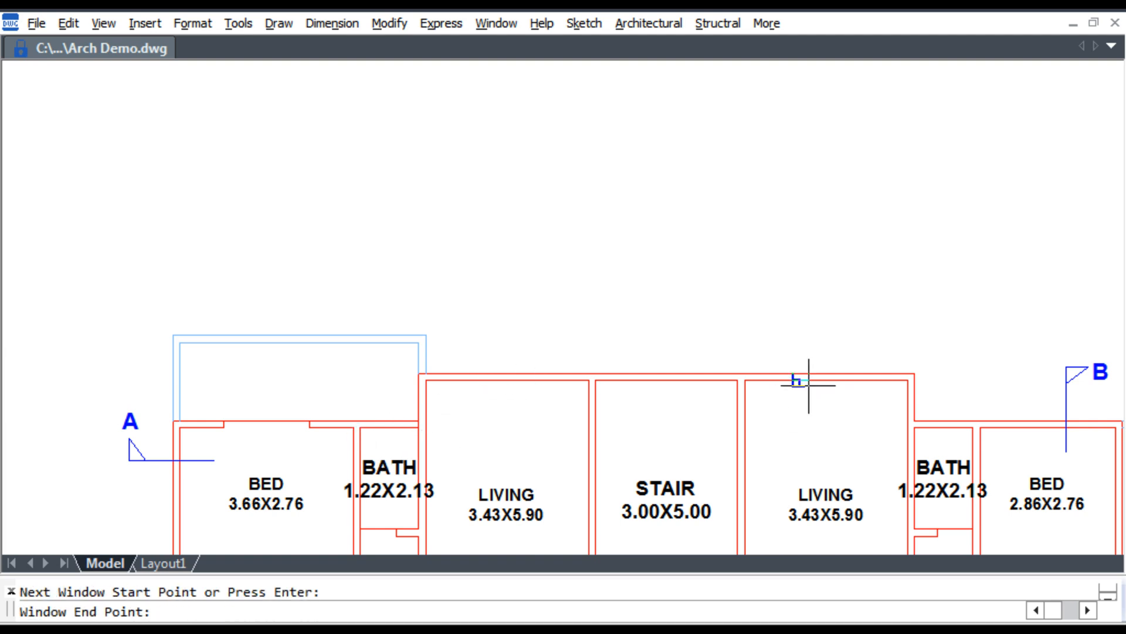
click(857, 382)
scroll(654, 425, down, 1)
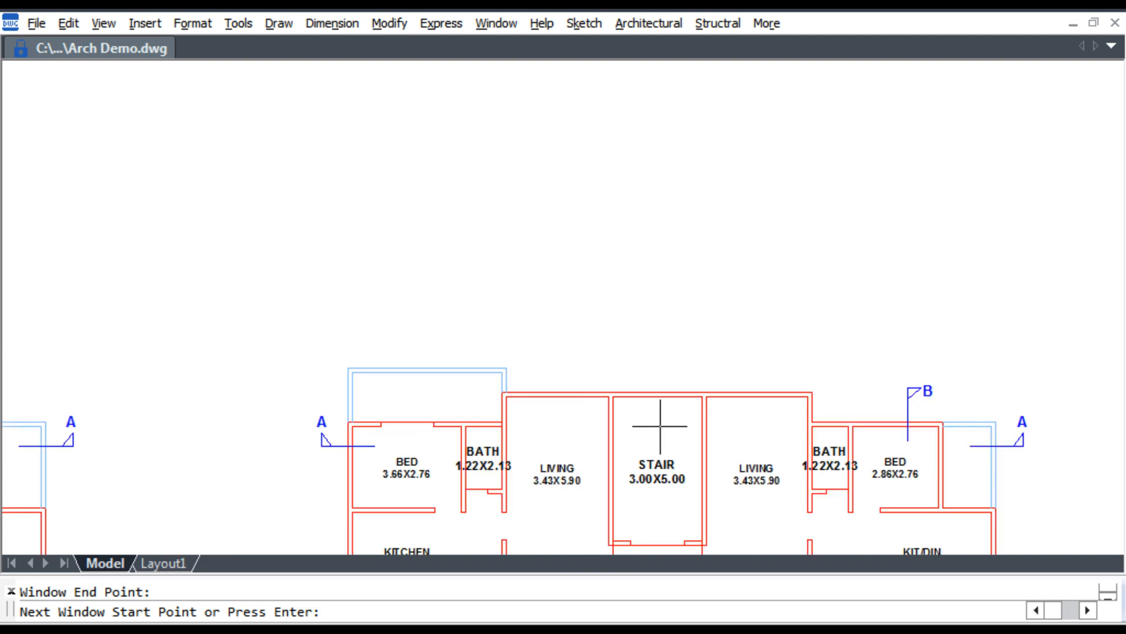
scroll(628, 411, down, 1)
key(Return)
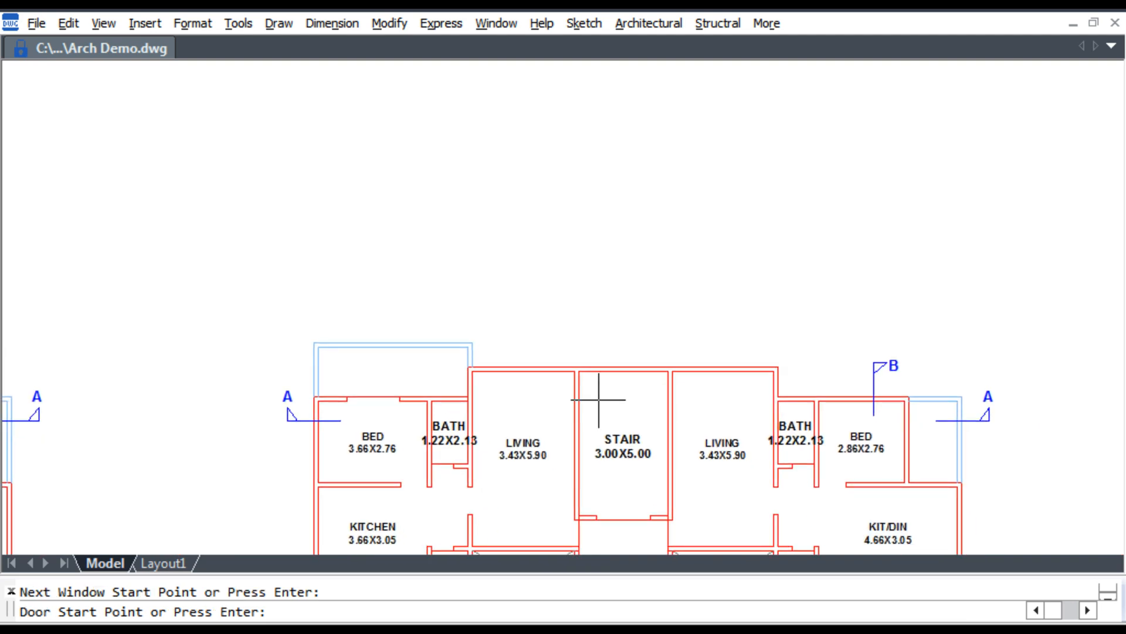
Step: Define doors at the left BED and right BATH rooms, and place the generated section above the plan
click(349, 399)
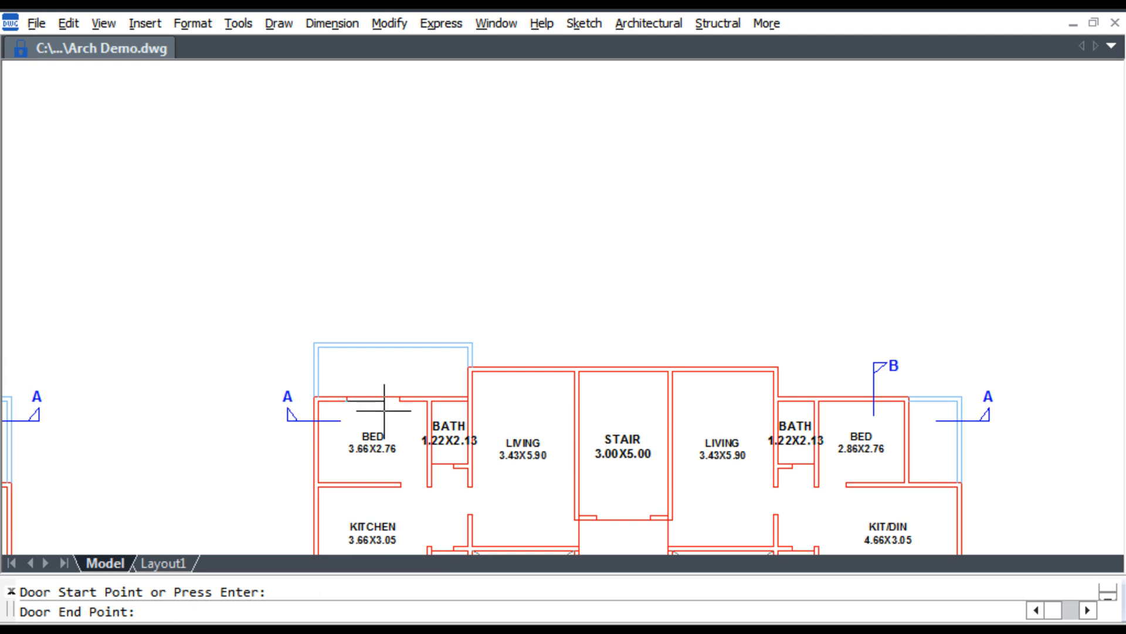
click(399, 401)
click(814, 469)
click(813, 465)
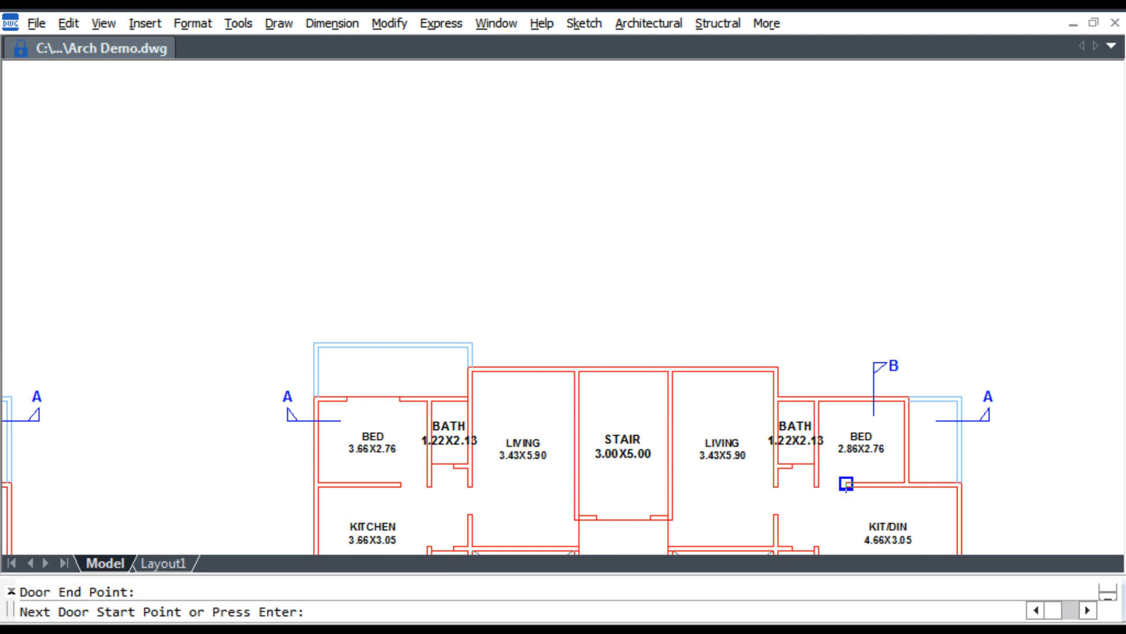
key(Return)
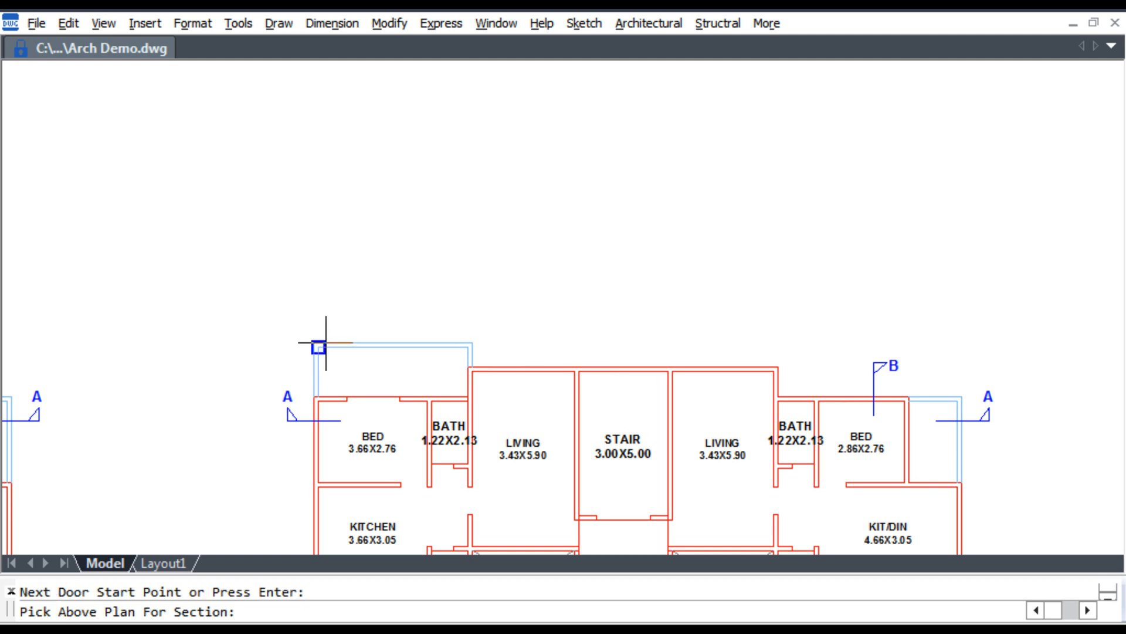
click(304, 301)
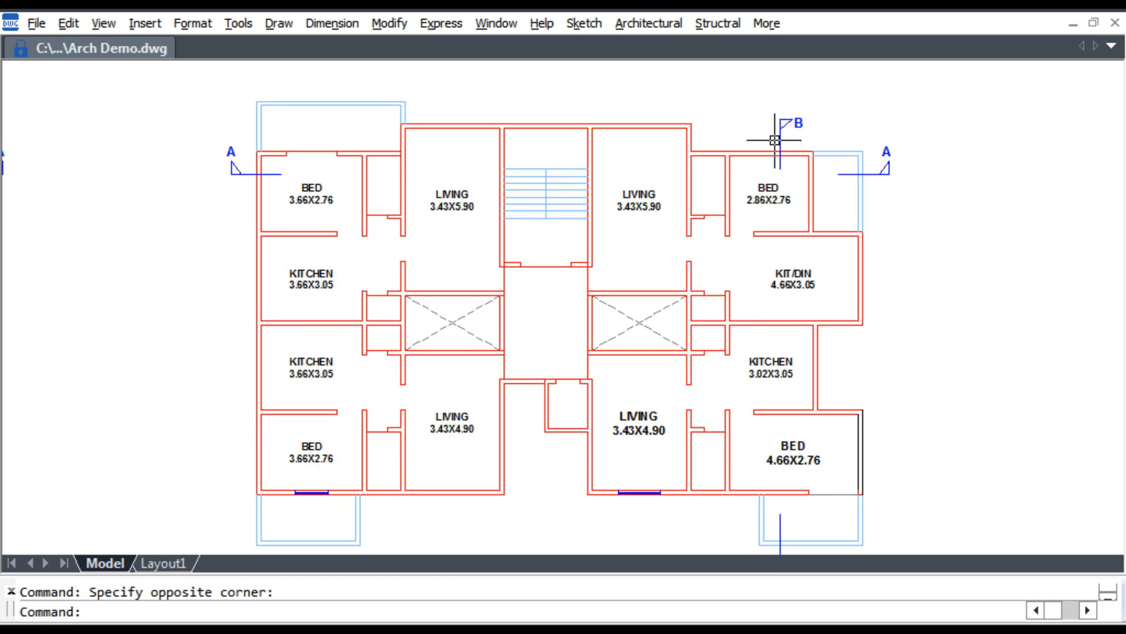
Step: Rotate the entire floor plan without BATH labels 90 degrees counterclockwise about a point in its right half
middle_drag(819, 463, 815, 432)
scroll(825, 470, down, 1)
click(937, 536)
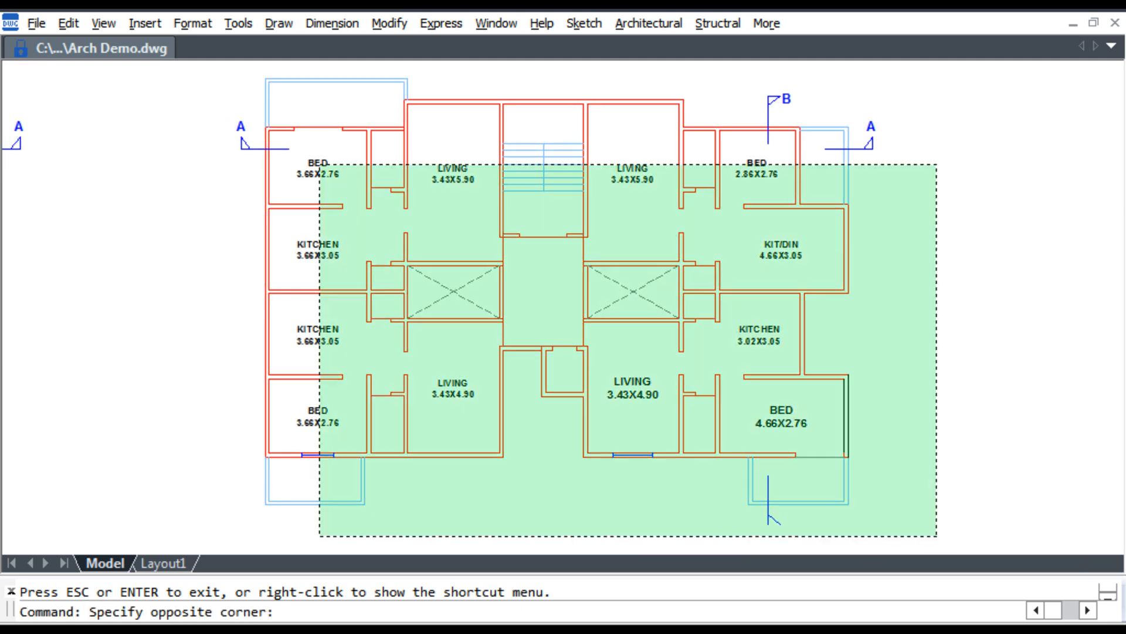
click(216, 80)
text(r)
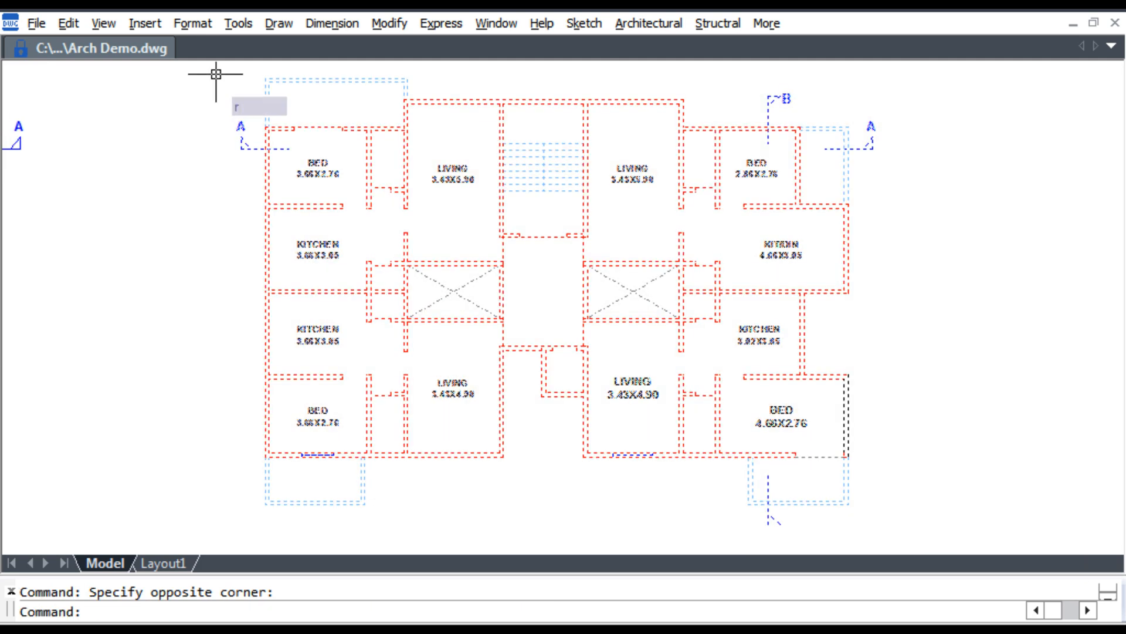
text(o)
key(Return)
click(632, 234)
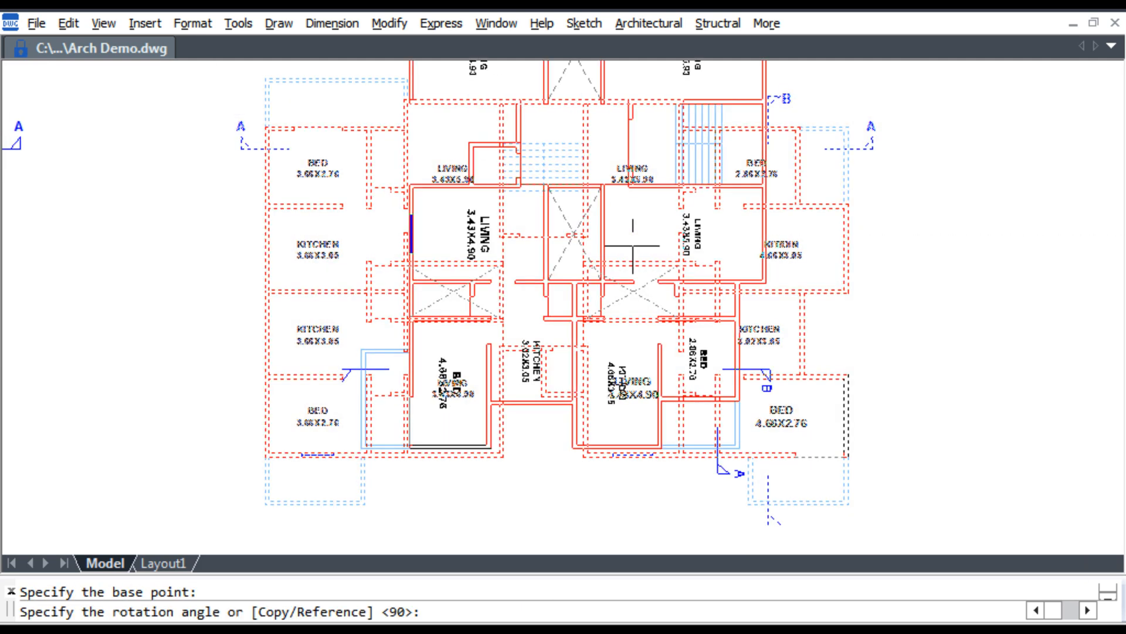
click(636, 210)
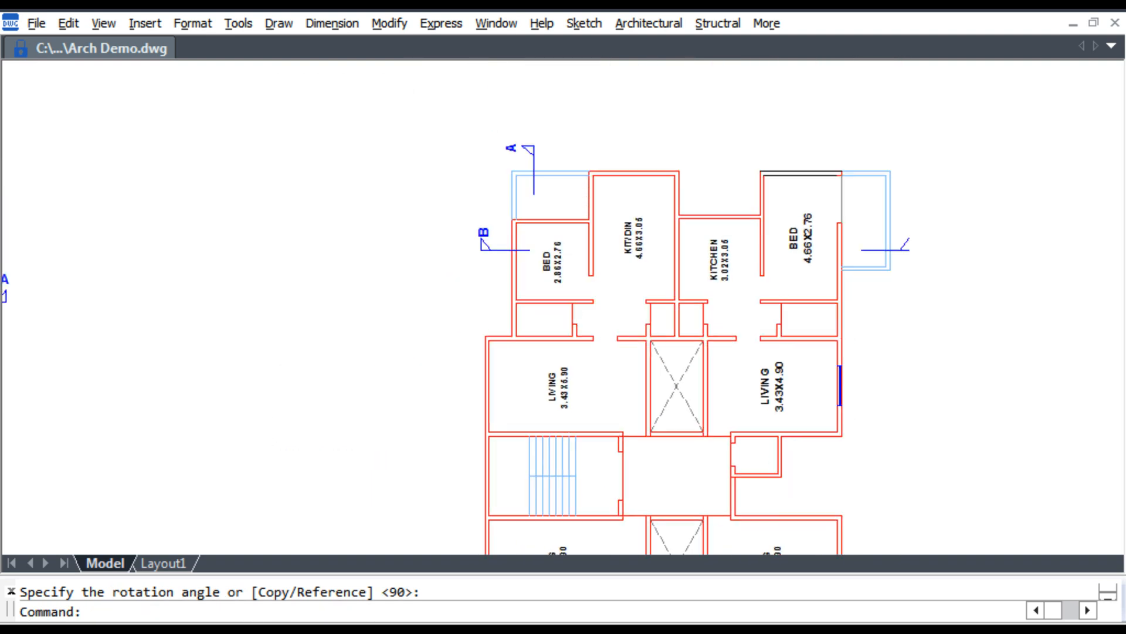
Step: Try to rotate the 4.66X2.76 BED room label to read horizontally, and undo the rotation
scroll(612, 289, up, 3)
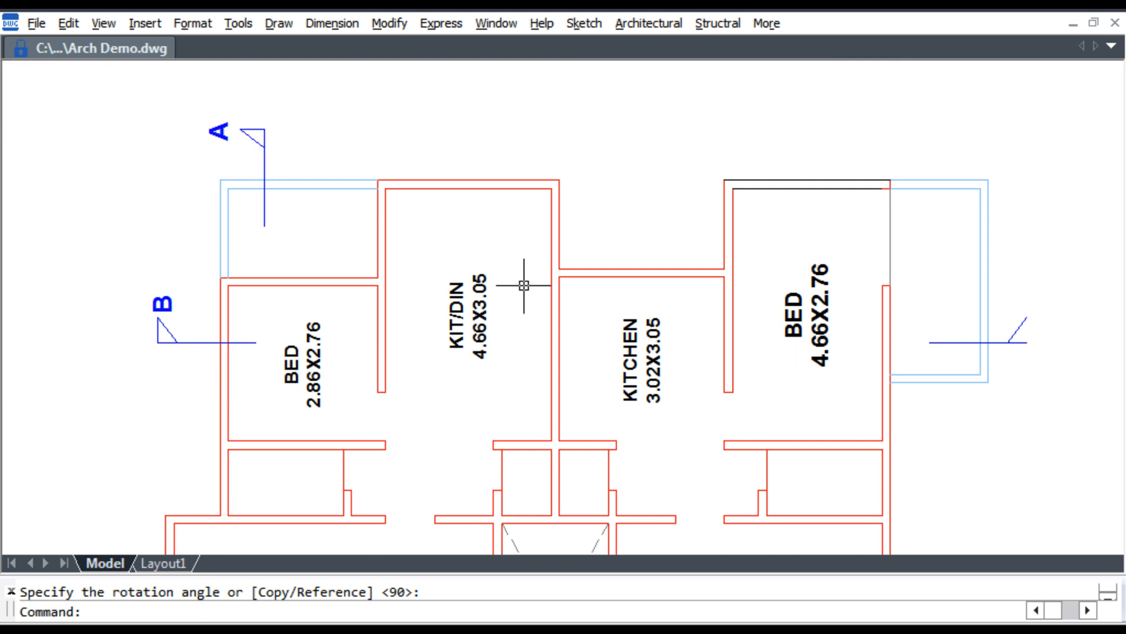
click(649, 23)
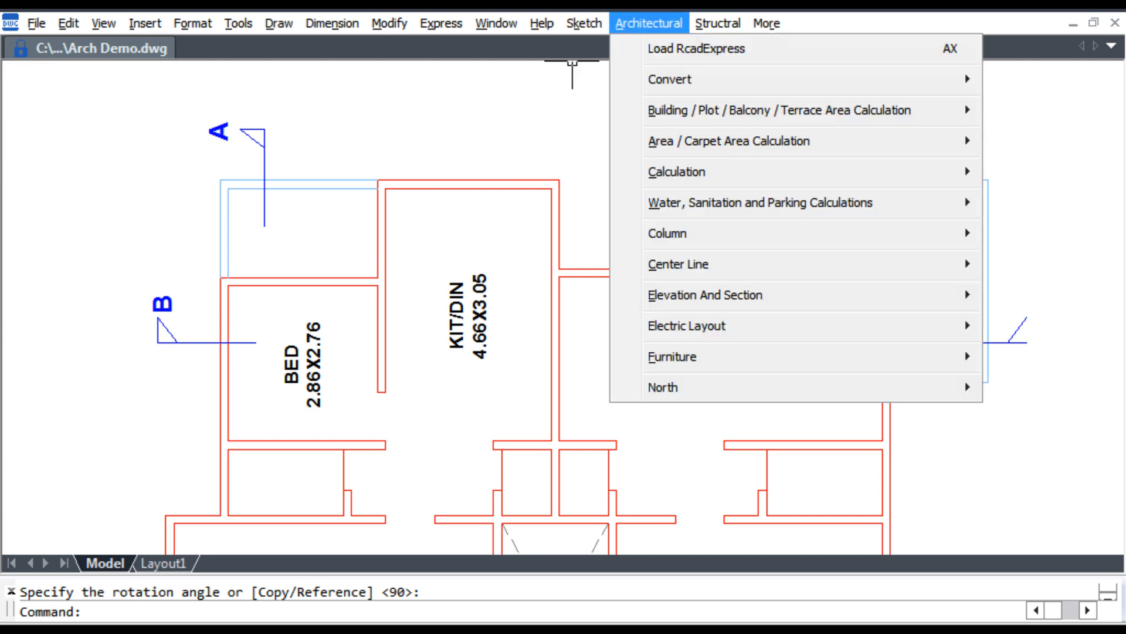
click(489, 367)
click(515, 360)
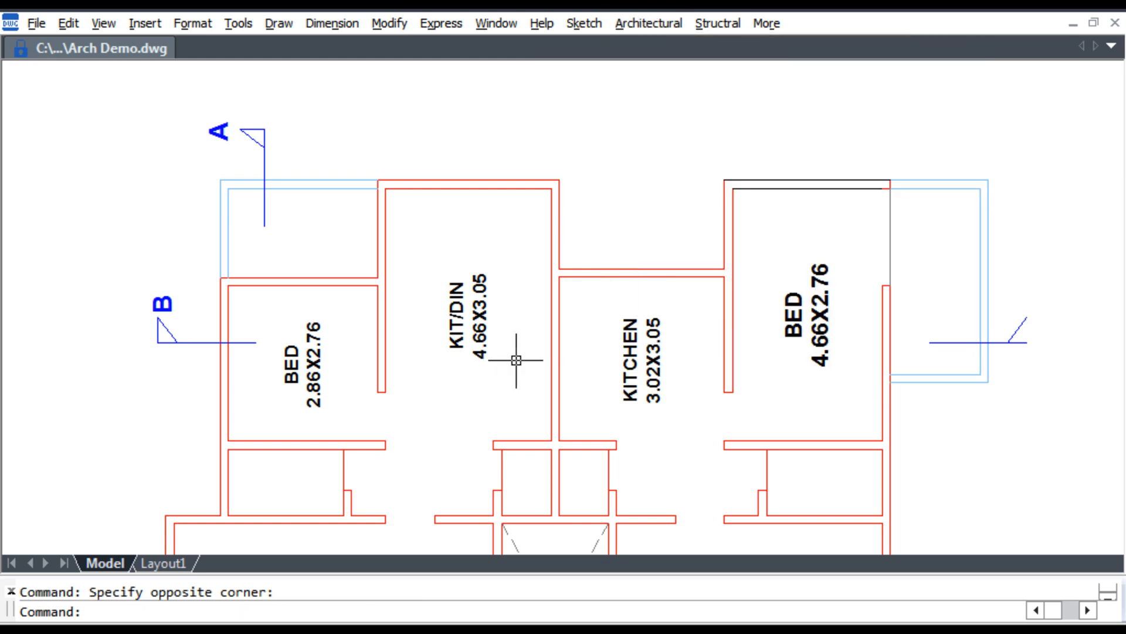
text(ro)
key(Return)
click(837, 320)
key(Return)
click(817, 328)
click(812, 347)
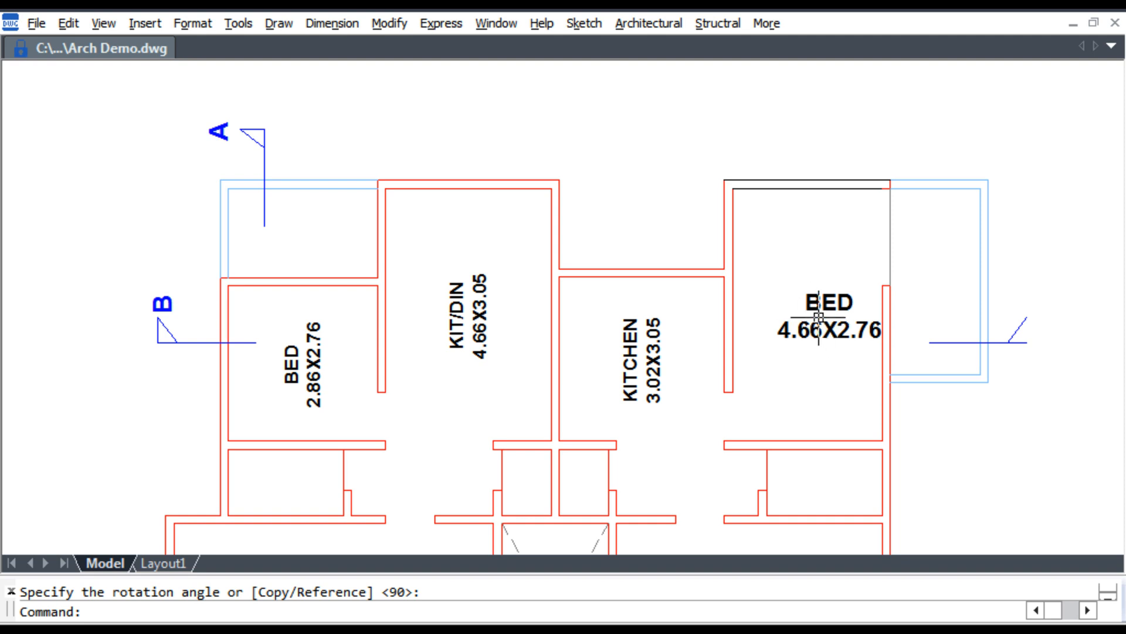
key(ctrl+z)
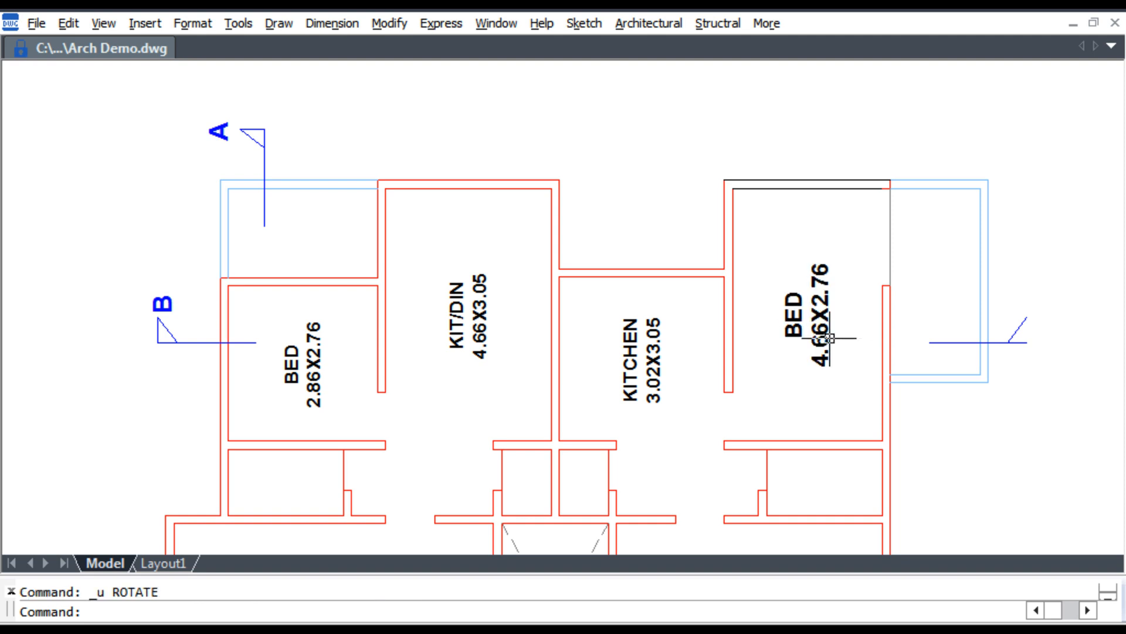
Step: Rotate the labels of the four upper rooms and reverse their dimensions with the rotate-and-internal-reverse text command, using 90
click(649, 23)
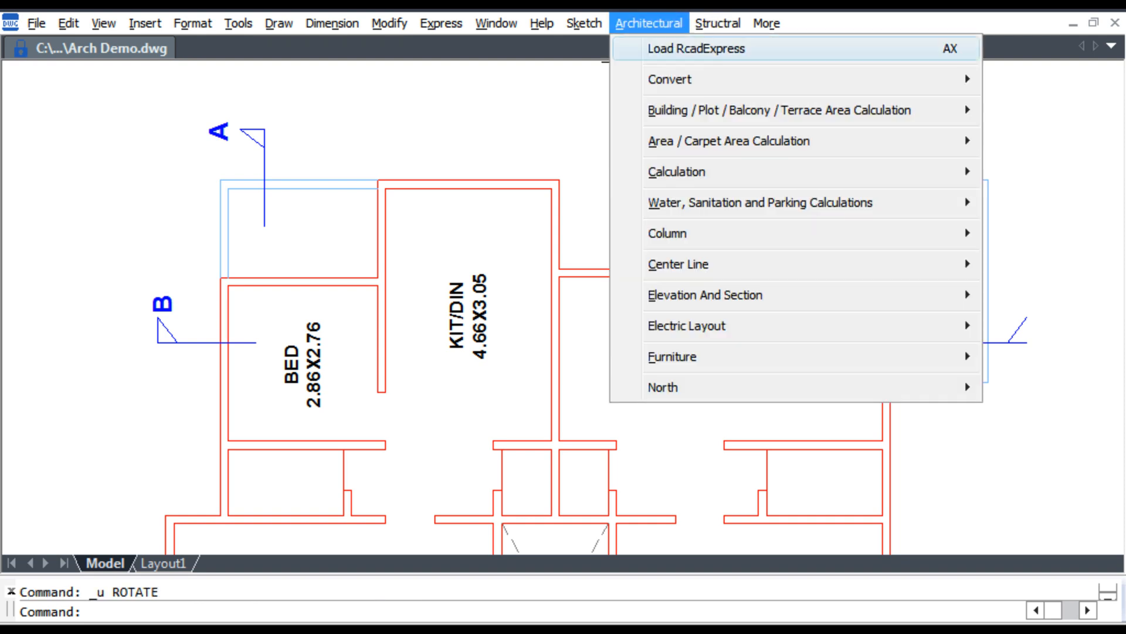
mouse_move(728, 141)
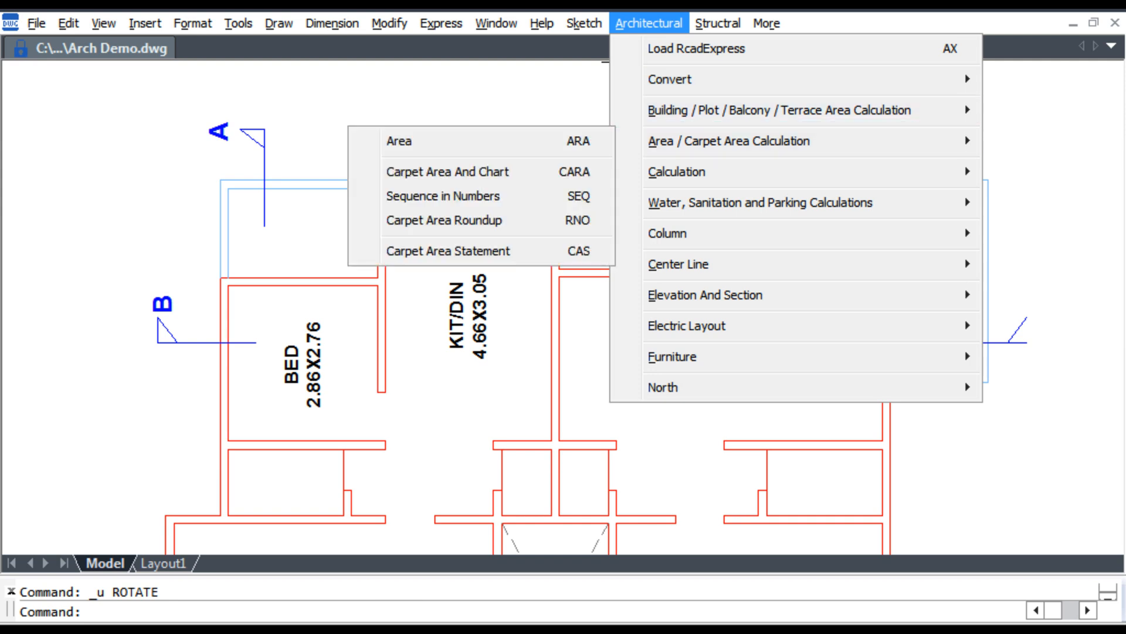
mouse_move(670, 79)
click(410, 188)
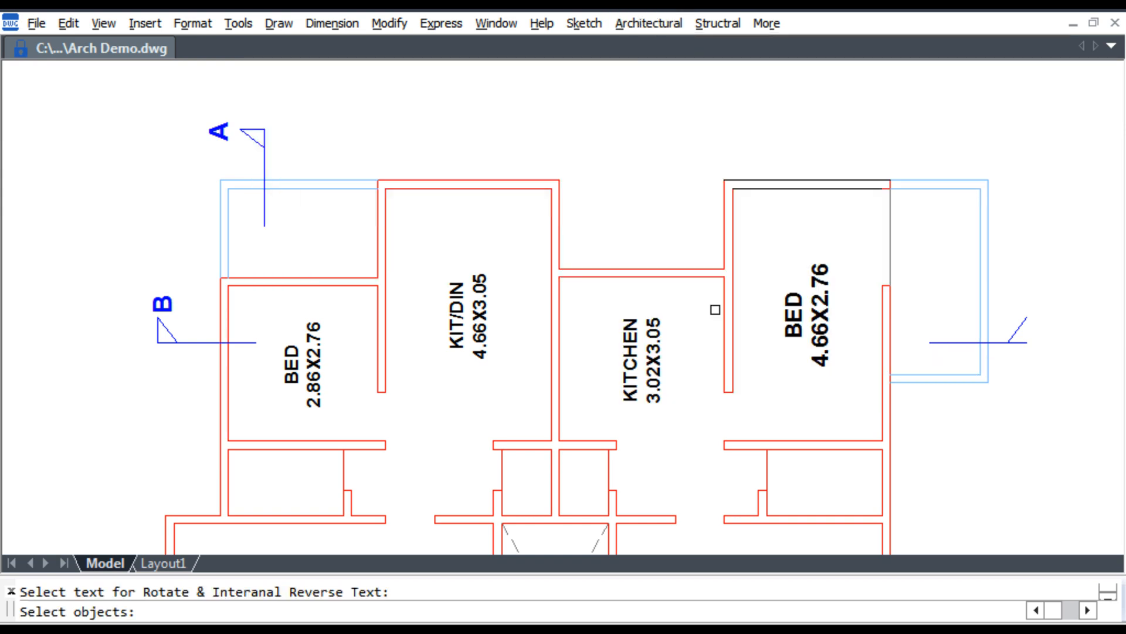
click(847, 247)
click(282, 429)
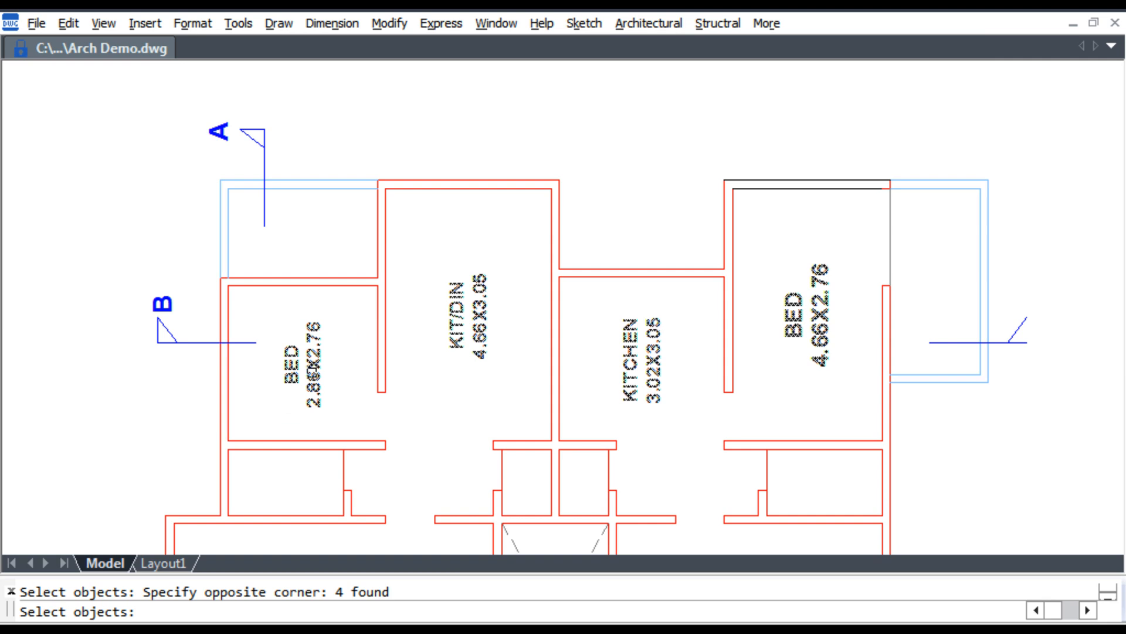
key(Return)
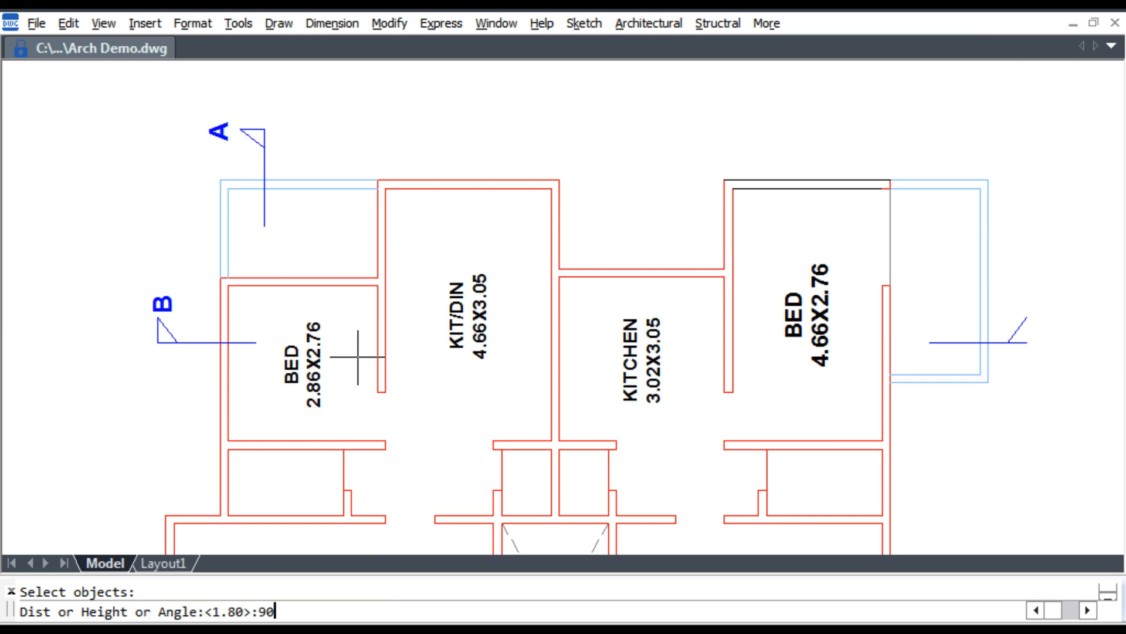
key(Return)
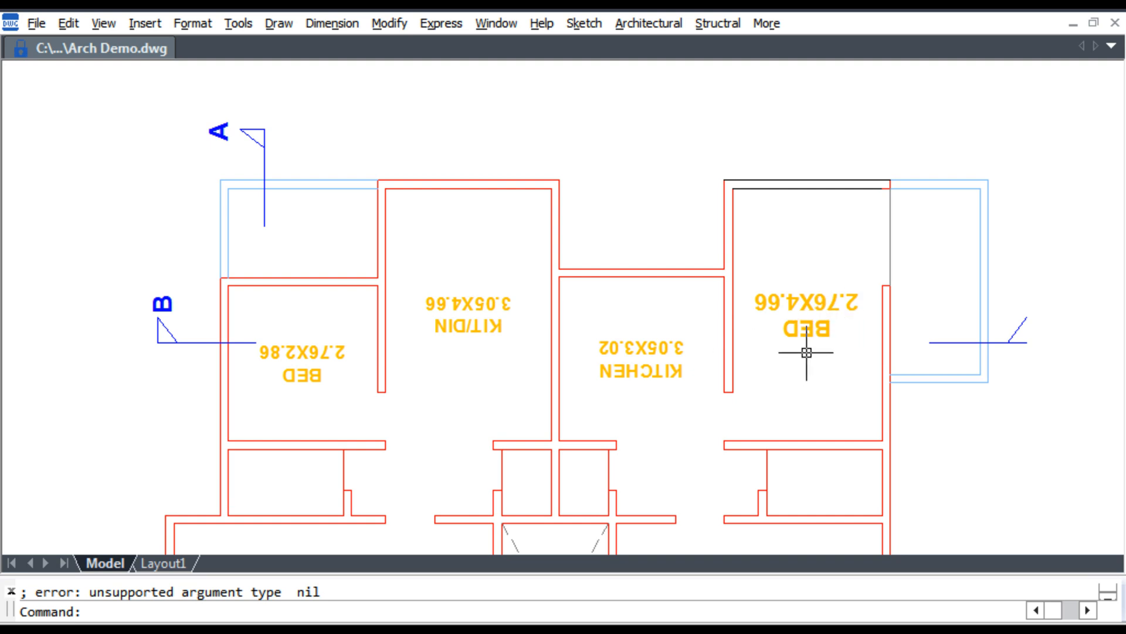
text(x)
key(Return)
click(1009, 421)
click(145, 199)
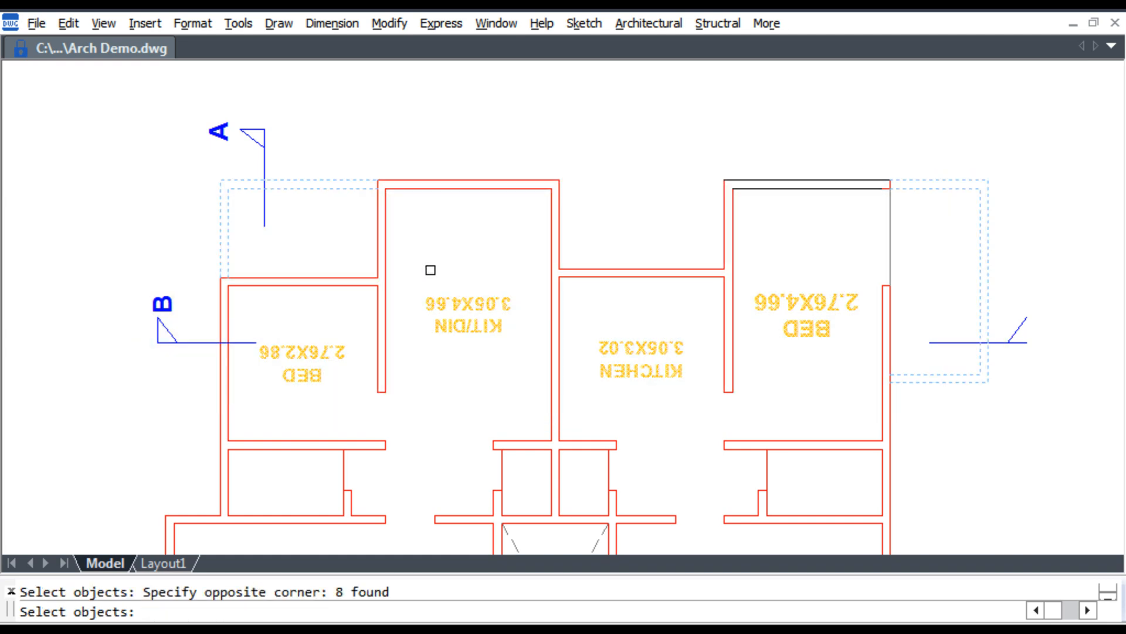
key(Escape)
Step: Explode the BED, KIT/DIN, KITCHEN and BED labels of the four upper rooms in the rotated plan
key(Return)
click(975, 414)
click(256, 201)
key(Return)
middle_drag(509, 229, 514, 303)
scroll(514, 303, up, 3)
scroll(632, 63, down, 4)
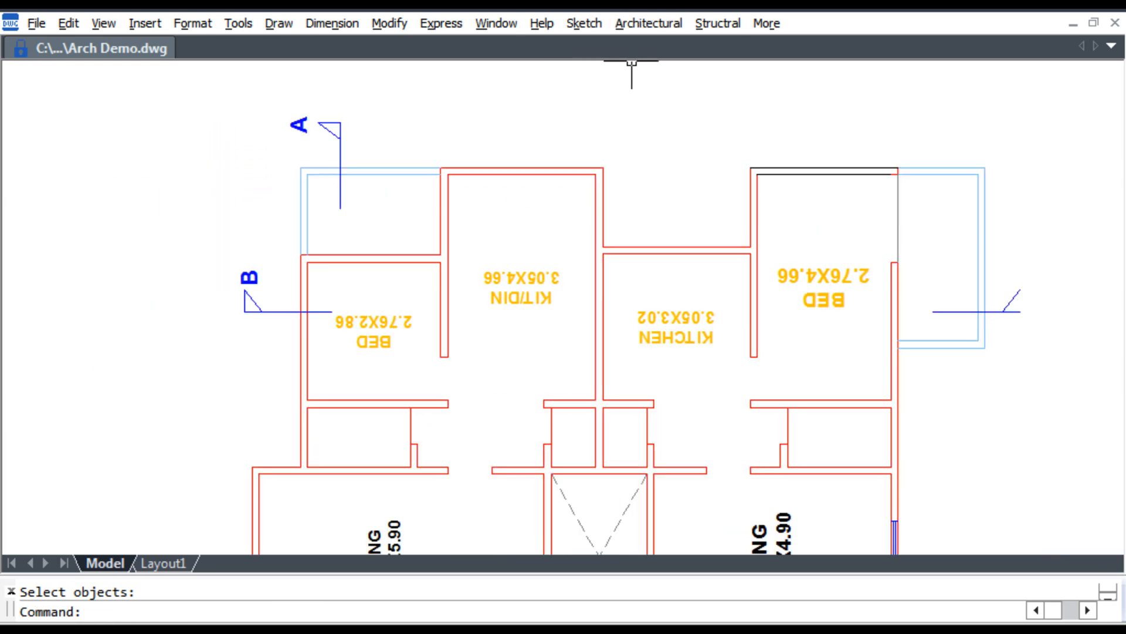
Step: Start a Building Section with 4 floors, 3.00 floor height and 0.15 wall thickness, beginning at the left BED room's outer wall face
click(649, 22)
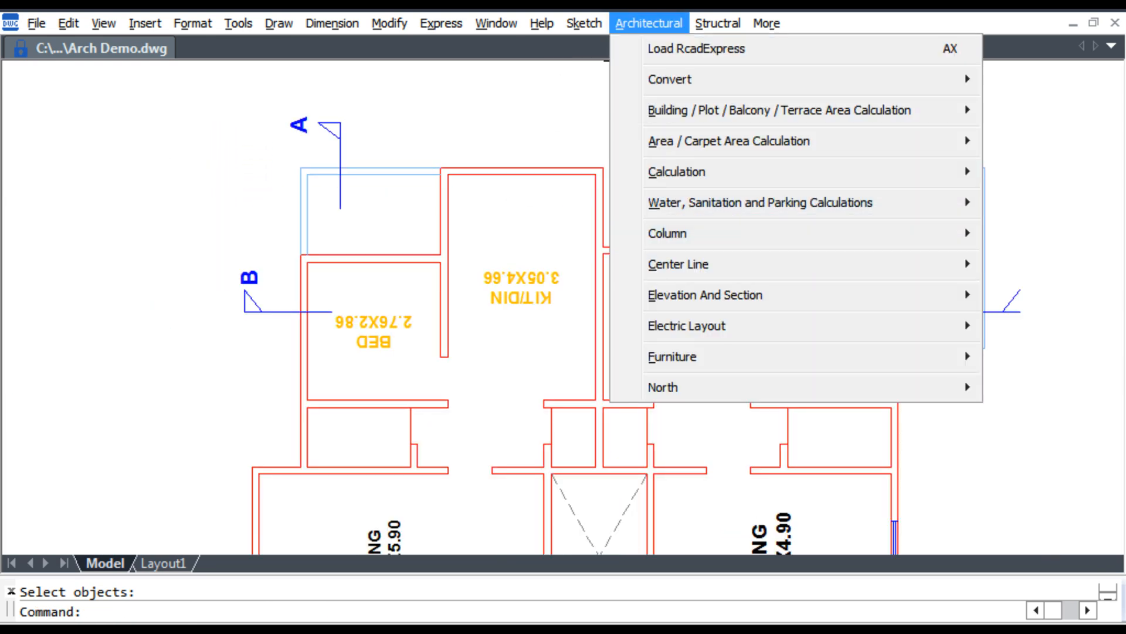
mouse_move(704, 294)
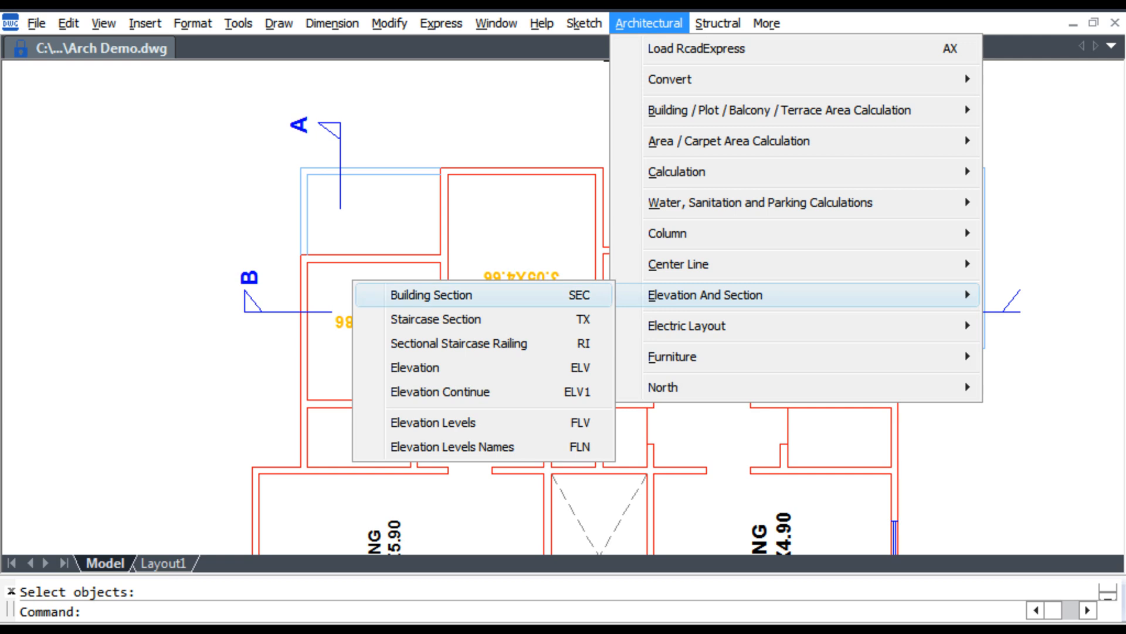
click(469, 294)
middle_drag(497, 259, 465, 306)
text(4)
key(Return)
key(Return)
key(Return)
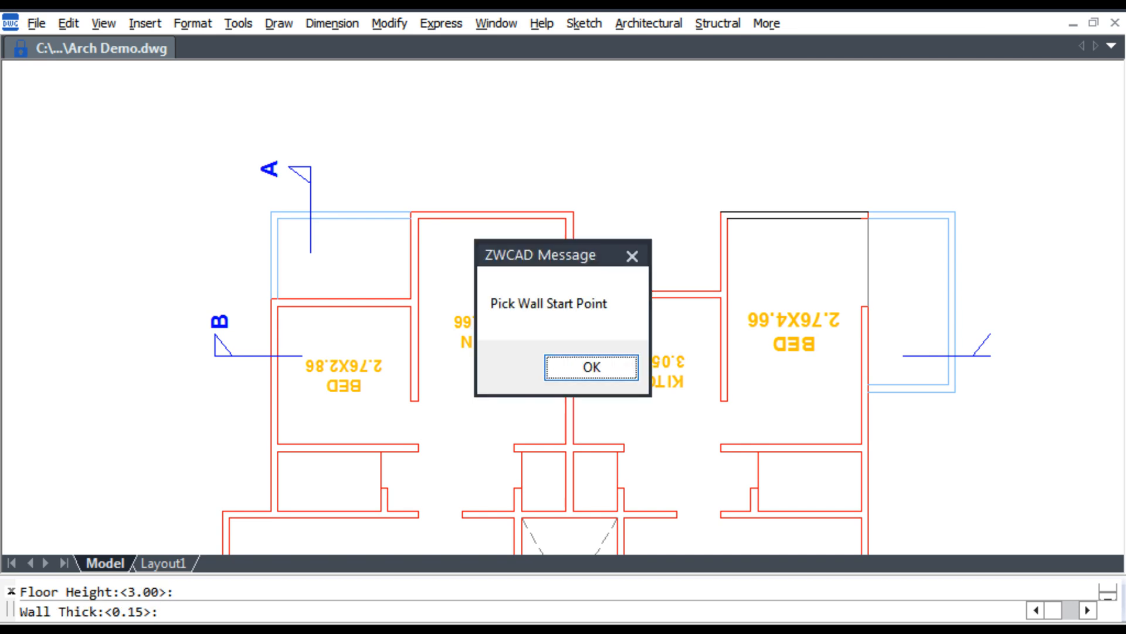
key(Return)
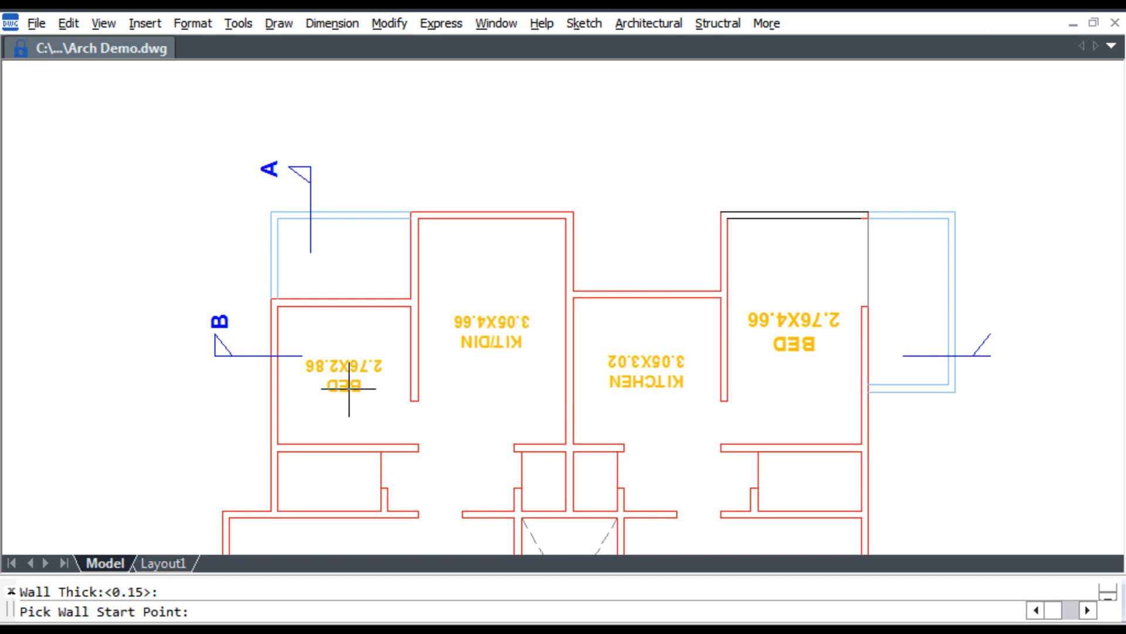
click(261, 402)
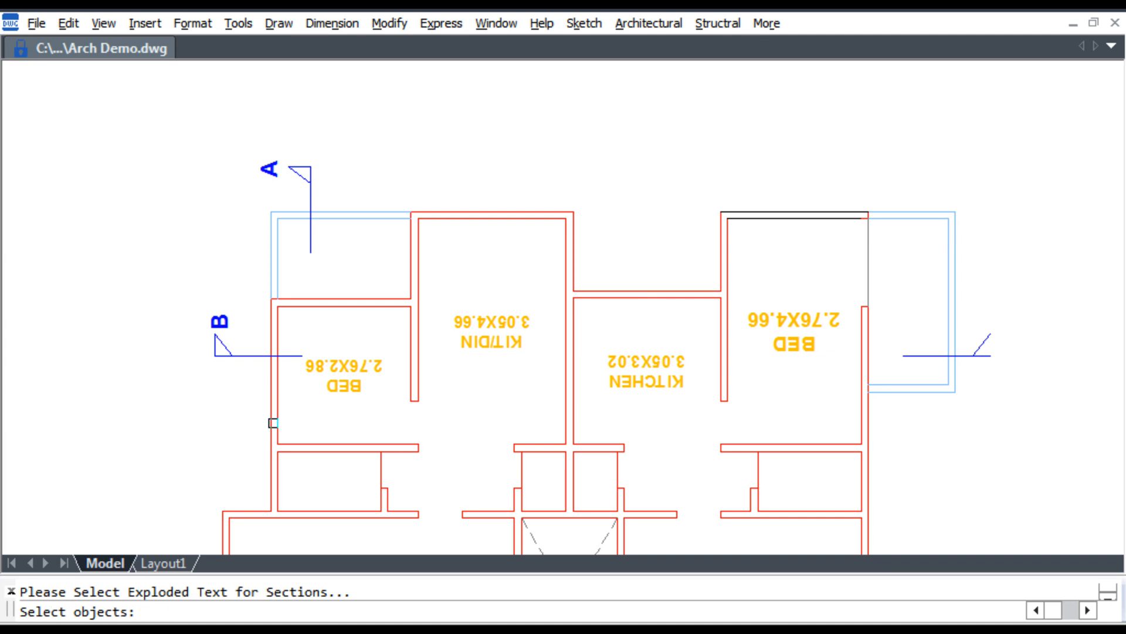
Step: Select the exploded name and dimension texts of the BED, KIT/DIN, KITCHEN and right BED rooms for the section
click(354, 392)
click(365, 368)
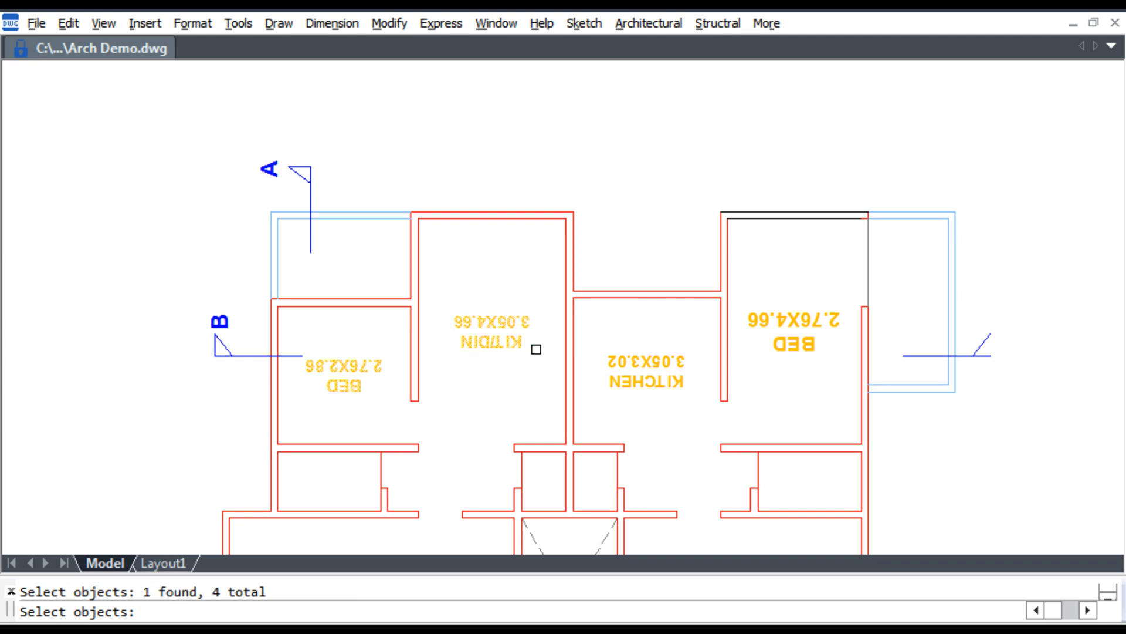
click(790, 344)
click(788, 315)
key(Return)
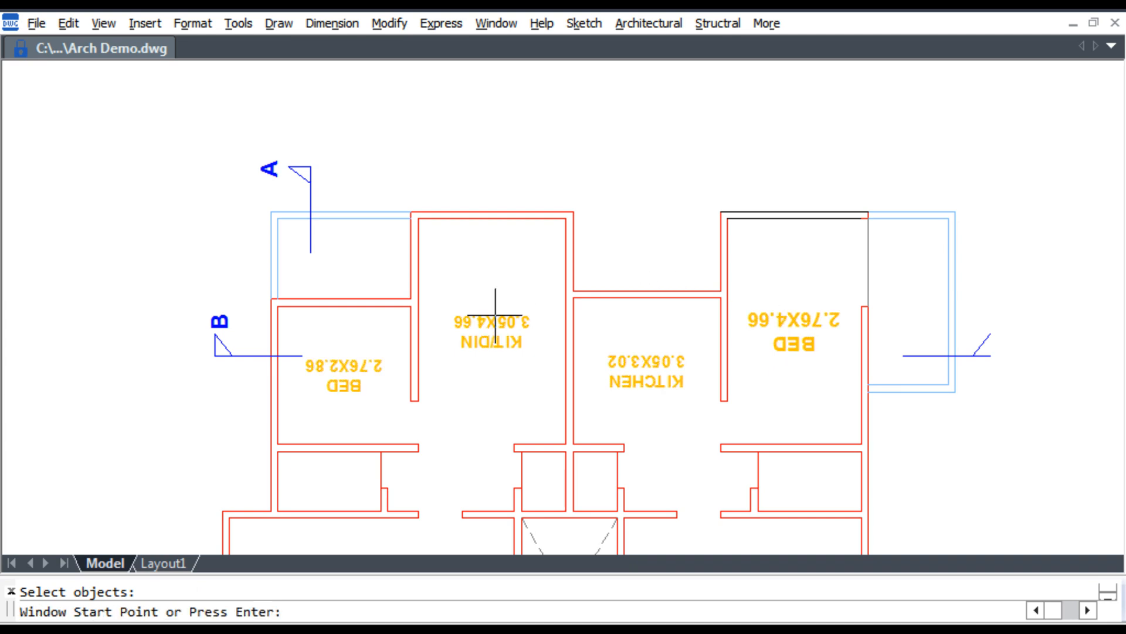
Step: Define section windows on the upper walls of the KIT/DIN, right BED and KITCHEN rooms, and finish the window picks
click(455, 219)
click(807, 274)
click(812, 225)
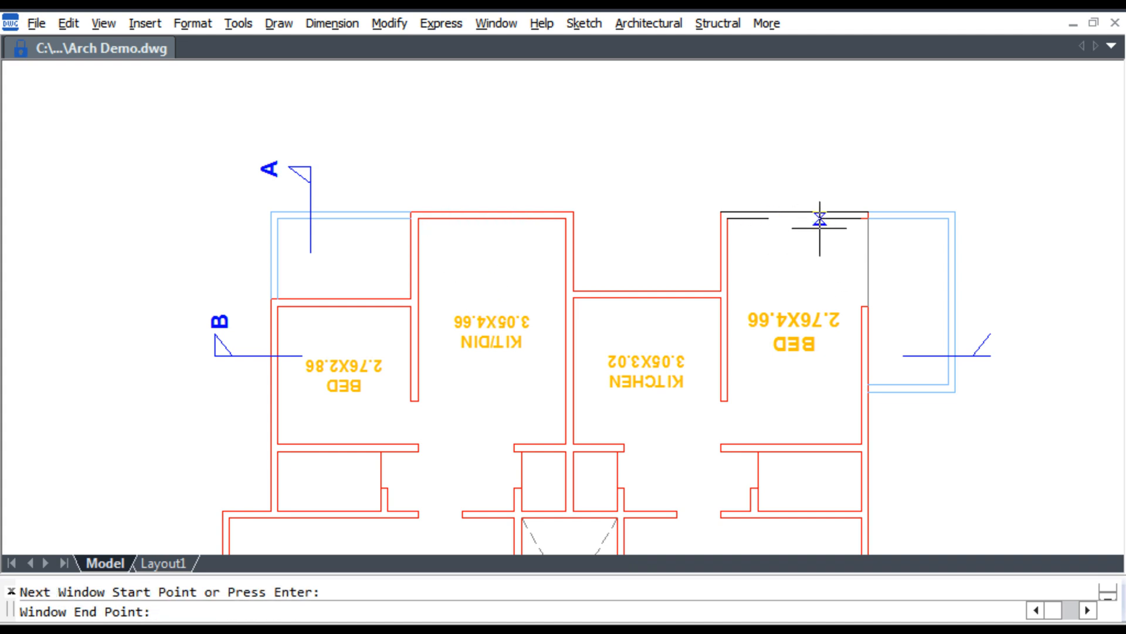
click(816, 228)
click(646, 305)
click(664, 310)
key(Return)
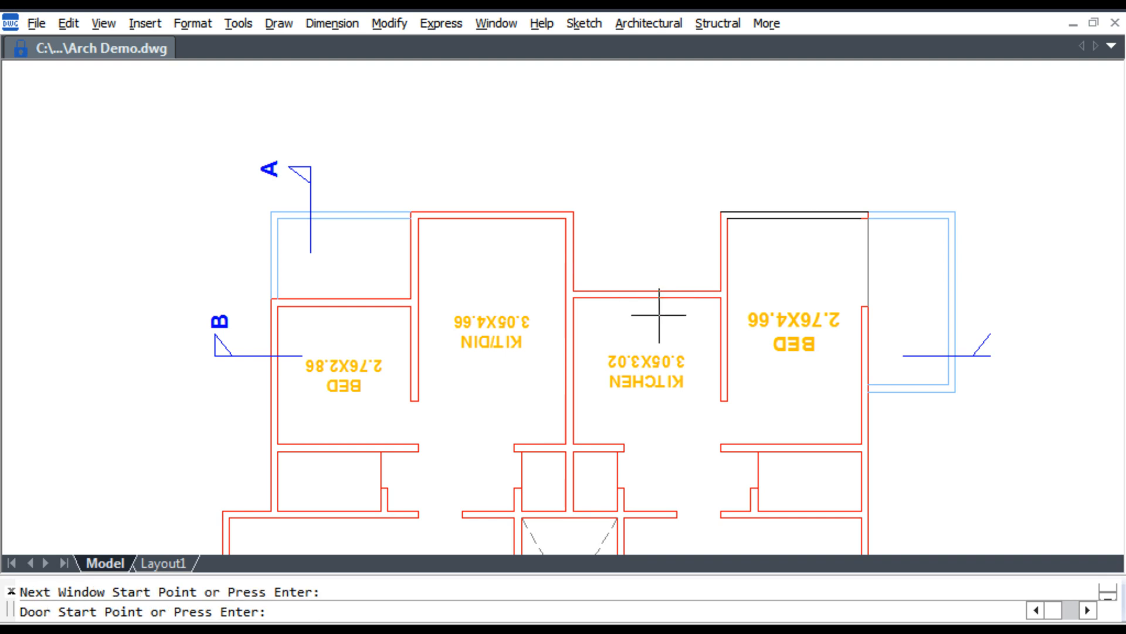
Step: Define a door on the left BED room's upper wall and place the generated section above the rotated plan
click(321, 314)
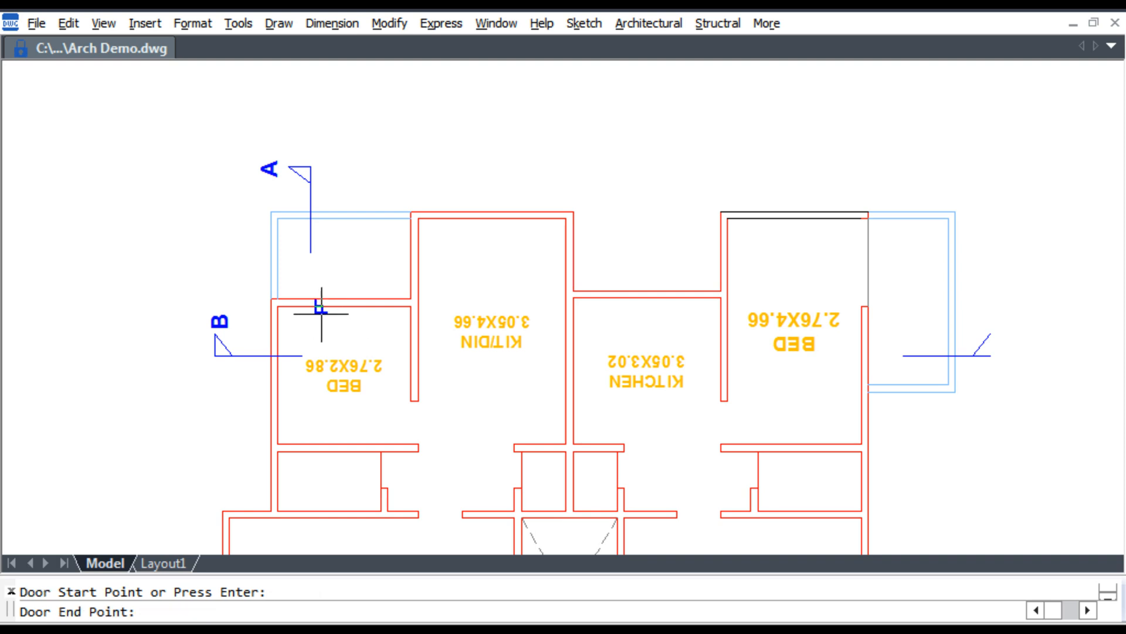
click(378, 306)
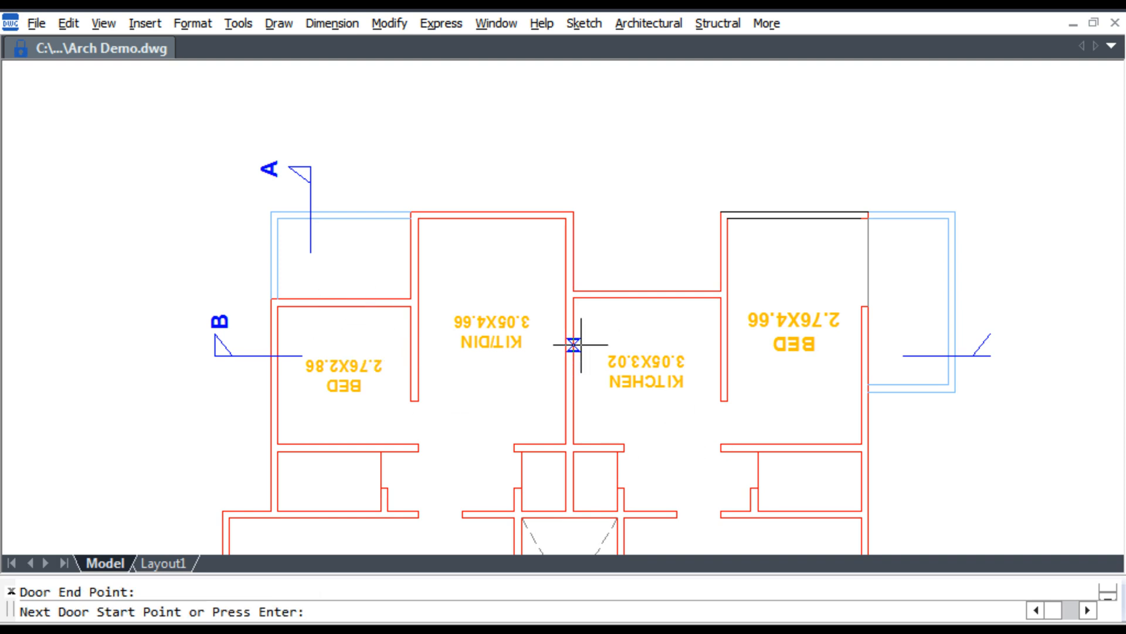
key(Return)
scroll(436, 438, down, 2)
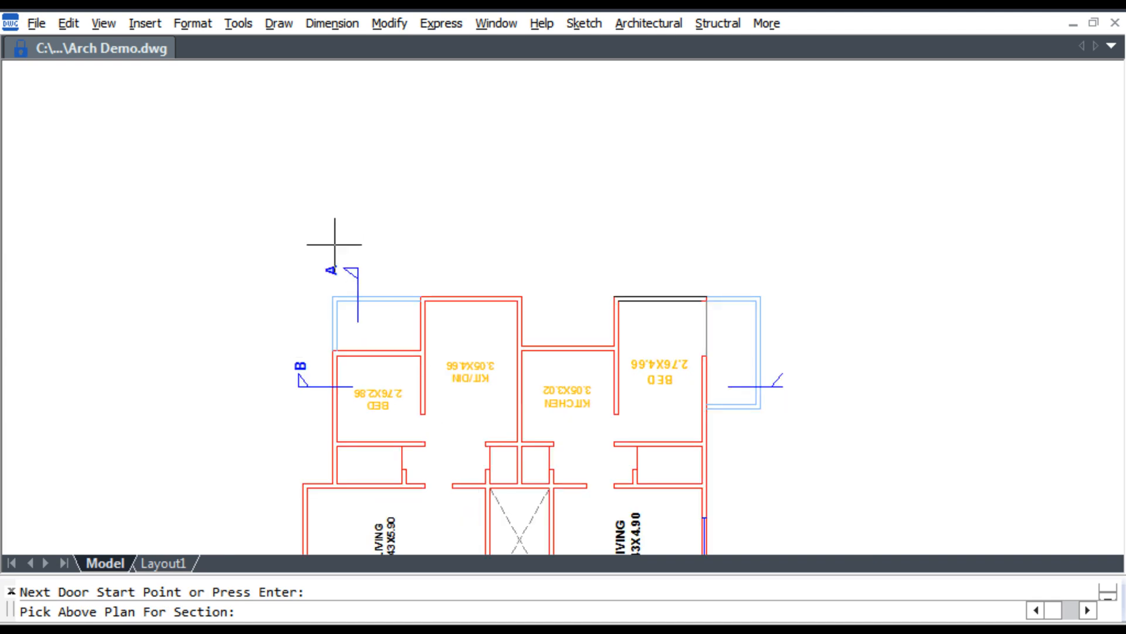
click(327, 244)
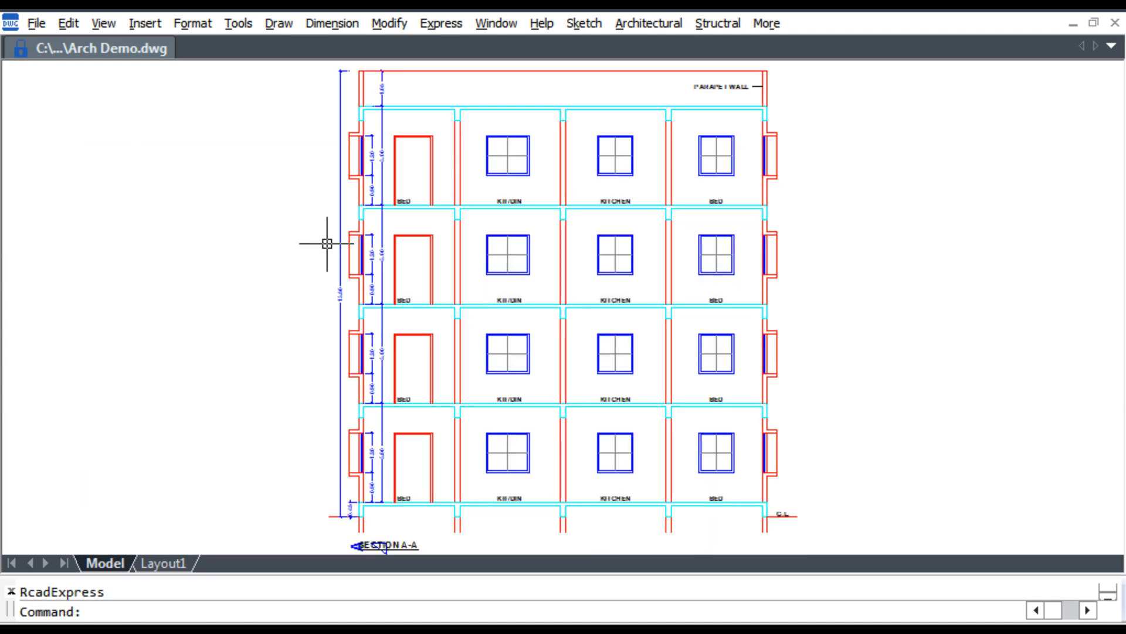
middle_drag(894, 486, 906, 243)
middle_drag(910, 445, 911, 434)
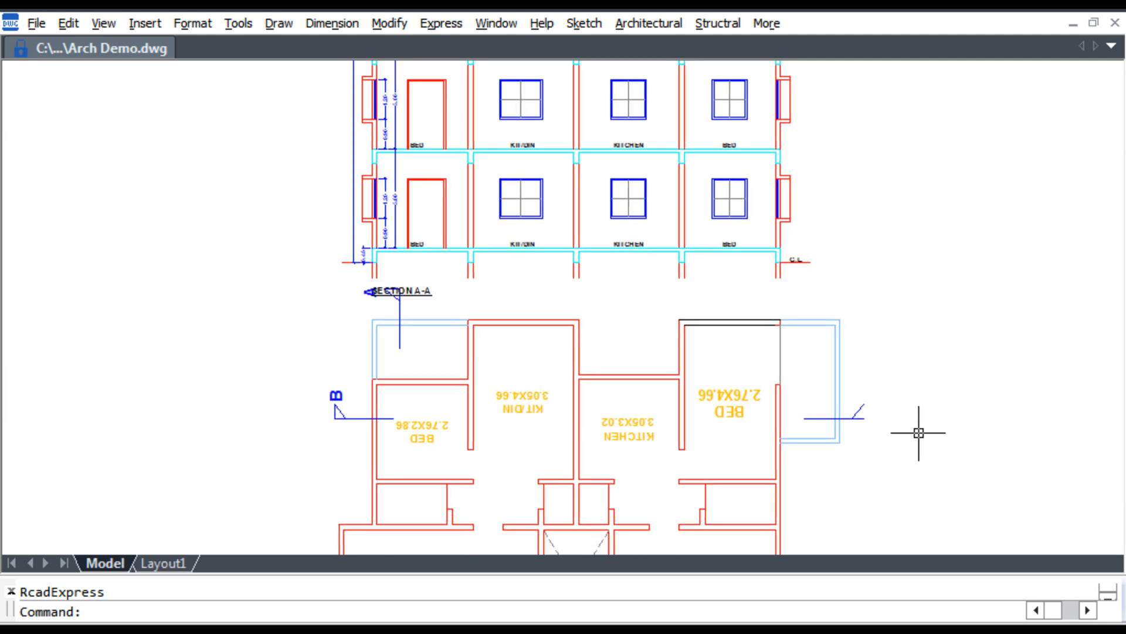
scroll(942, 392, down, 2)
middle_drag(334, 374, 818, 375)
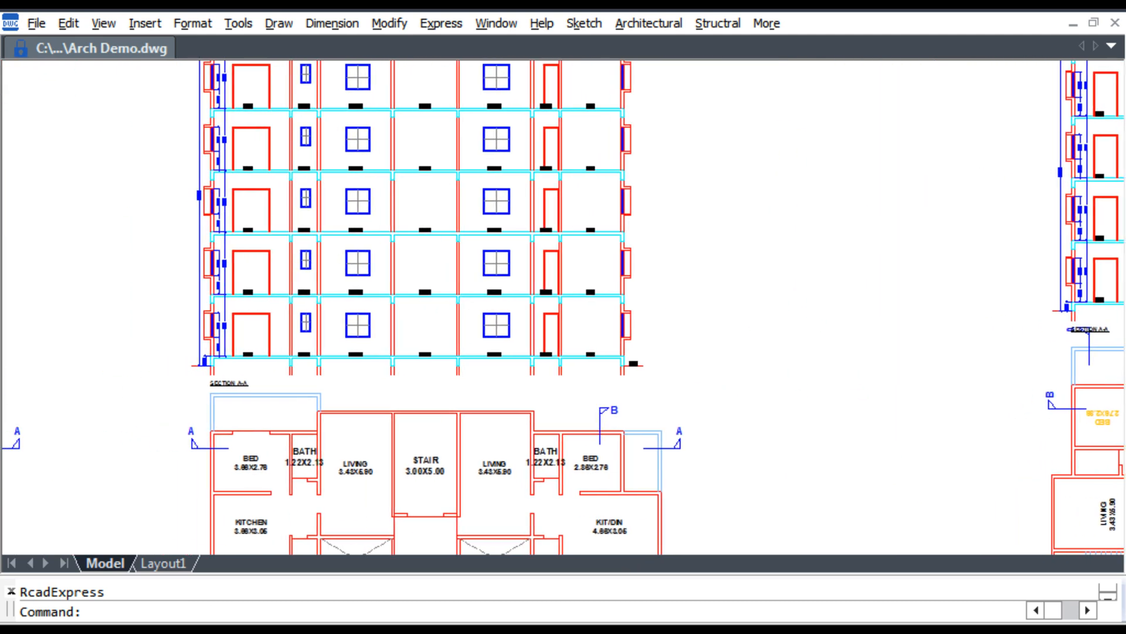